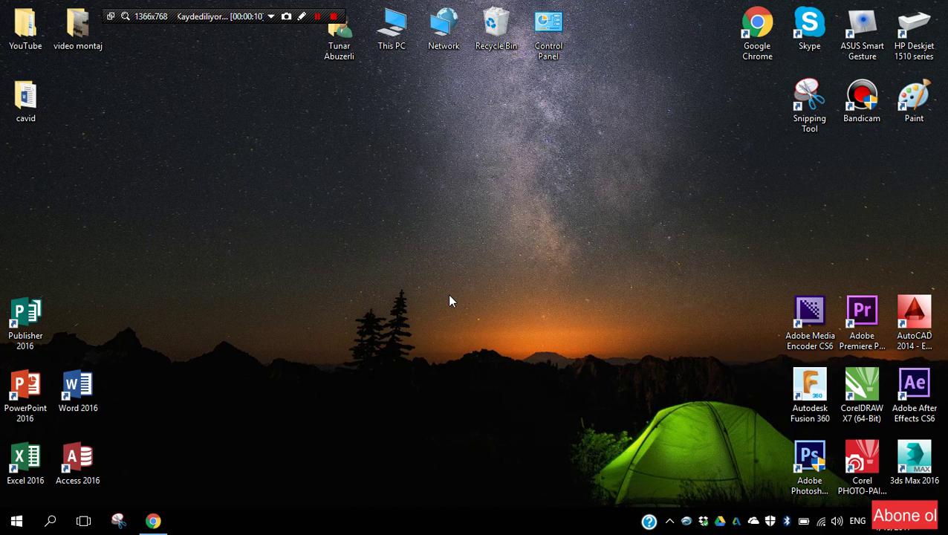
Open Microsoft Access, create a blank database and close its default table.
{"action": "double_click", "coordinate": [77, 462]}
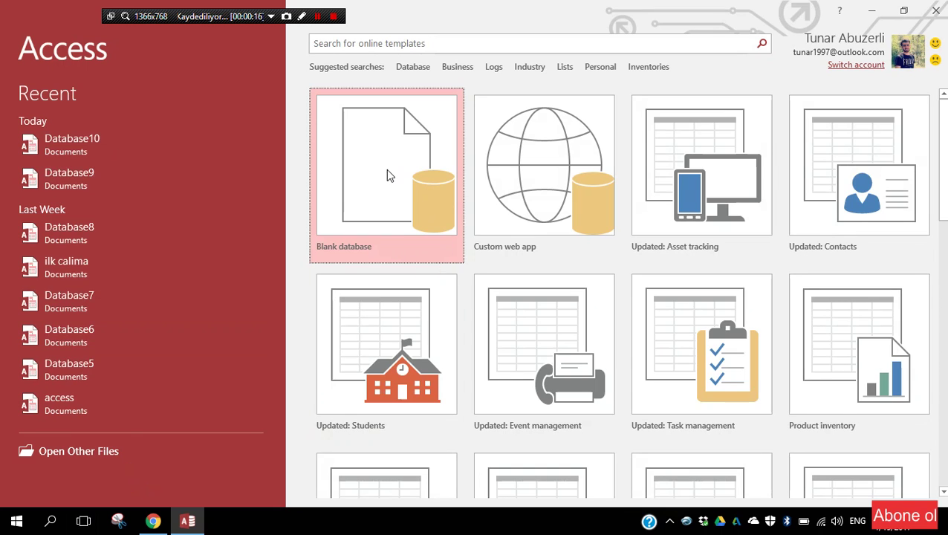
{"action": "left_click", "coordinate": [384, 170]}
{"action": "left_click", "coordinate": [474, 334]}
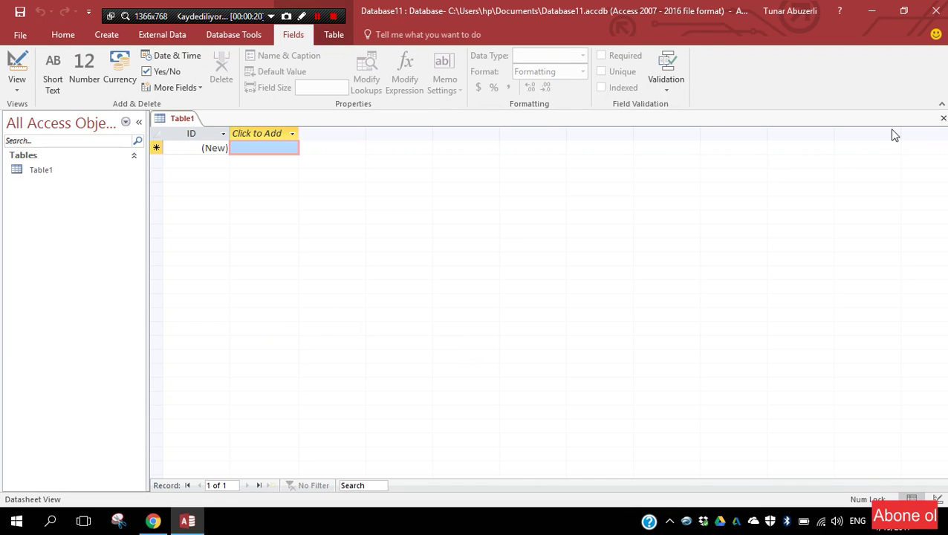
{"action": "left_click", "coordinate": [943, 119]}
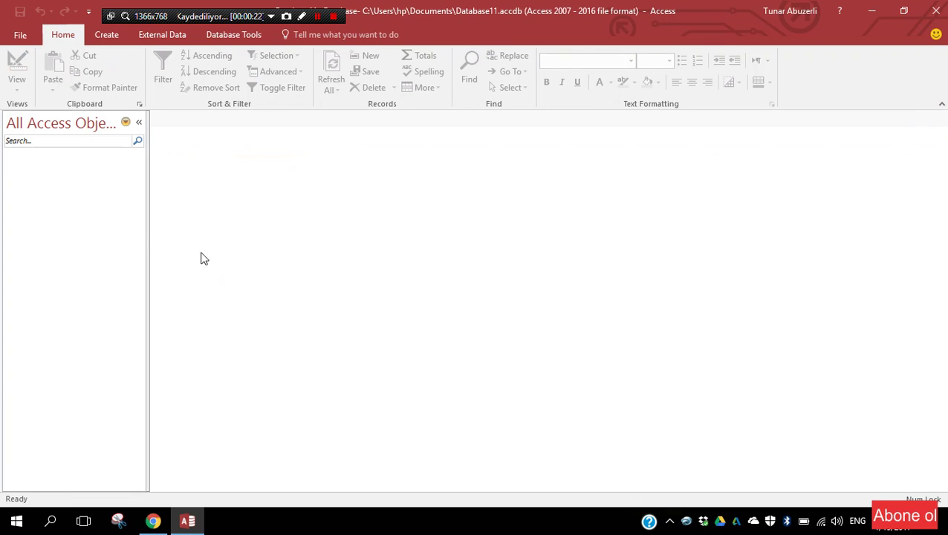
Create a new table in the empty database.
{"action": "left_click", "coordinate": [105, 40]}
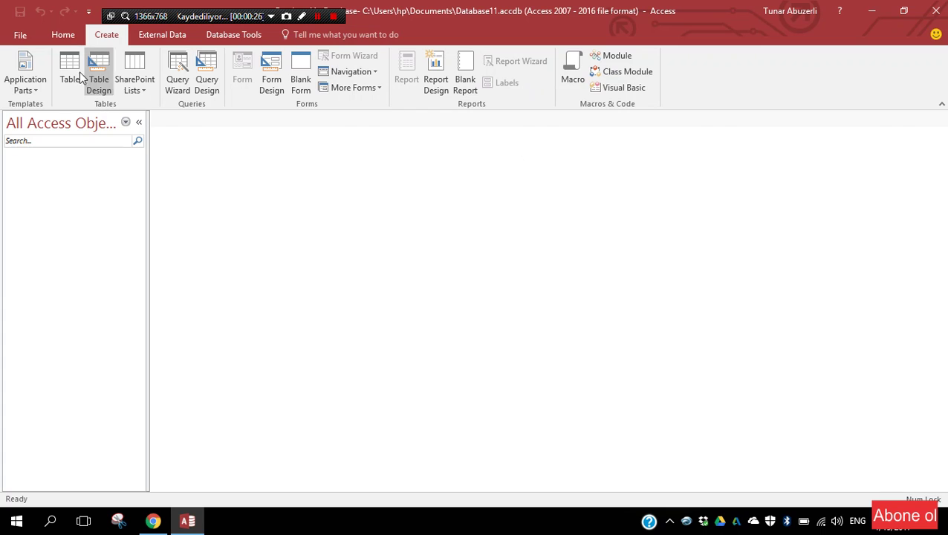
{"action": "left_click", "coordinate": [63, 36]}
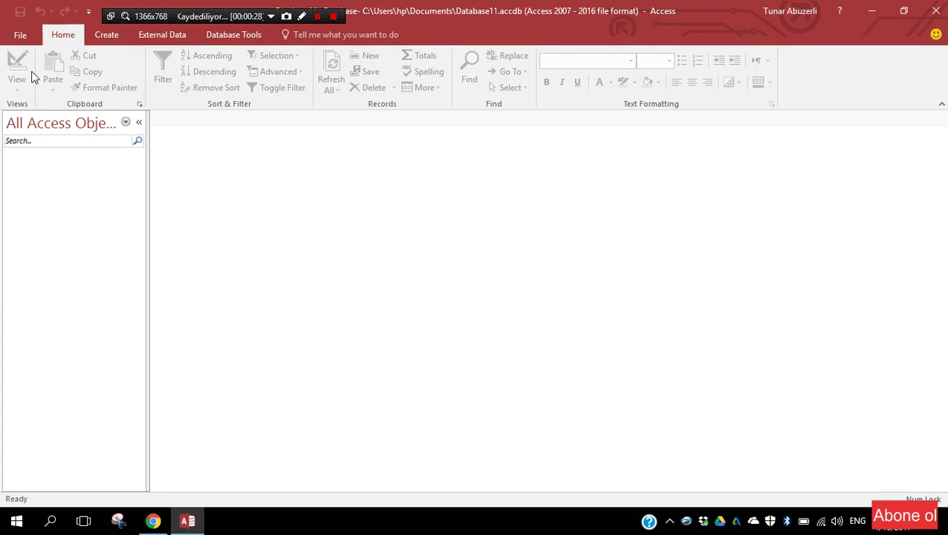
{"action": "left_click", "coordinate": [102, 36]}
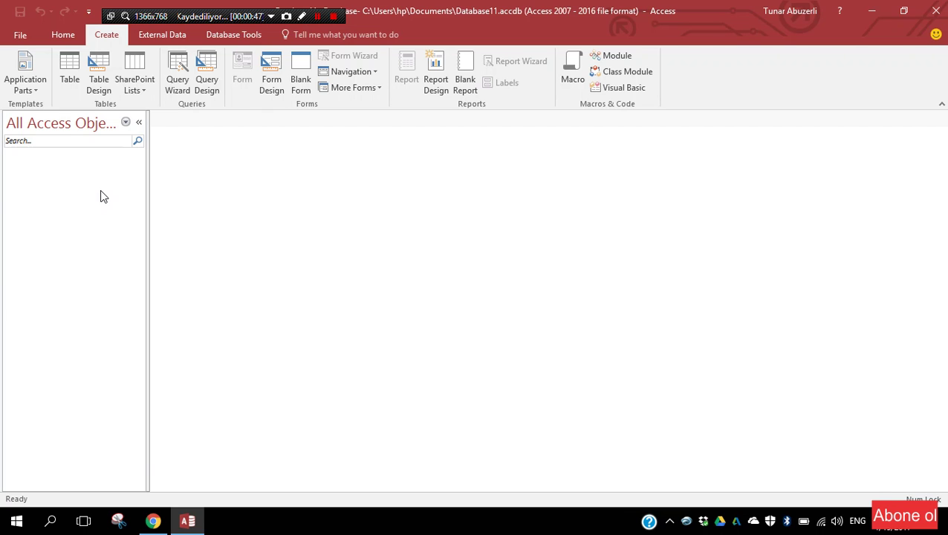
{"action": "left_click", "coordinate": [69, 74]}
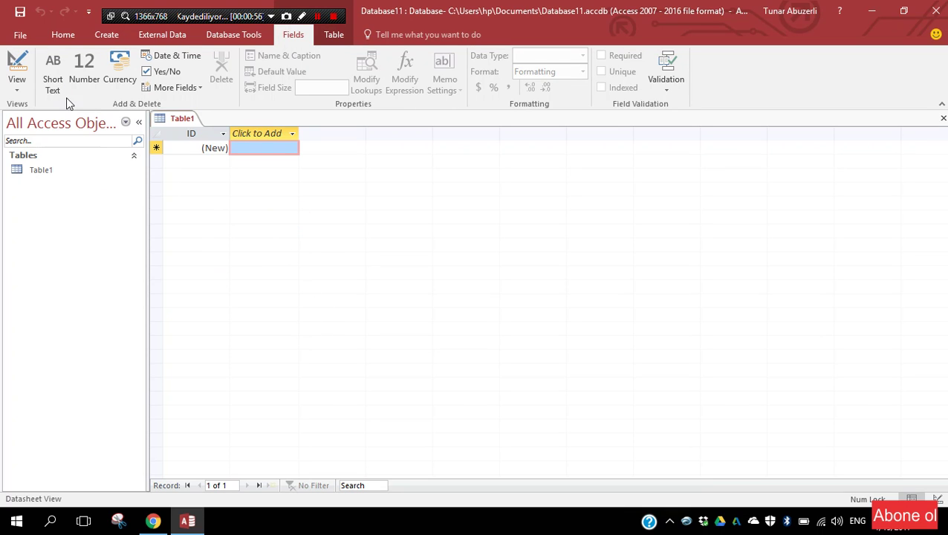
Switch the new table to Design View, saving it under the name "ilk".
{"action": "left_click", "coordinate": [17, 88]}
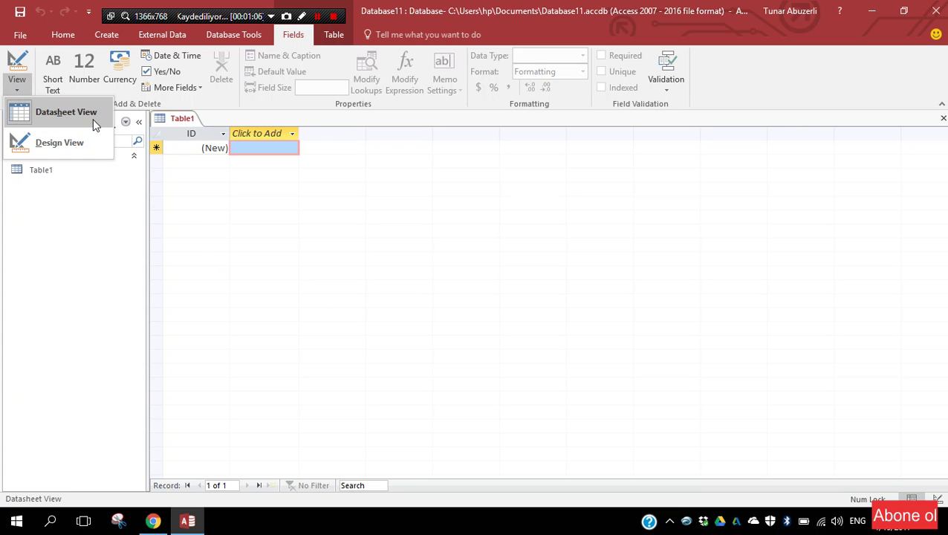
{"action": "left_click", "coordinate": [87, 144]}
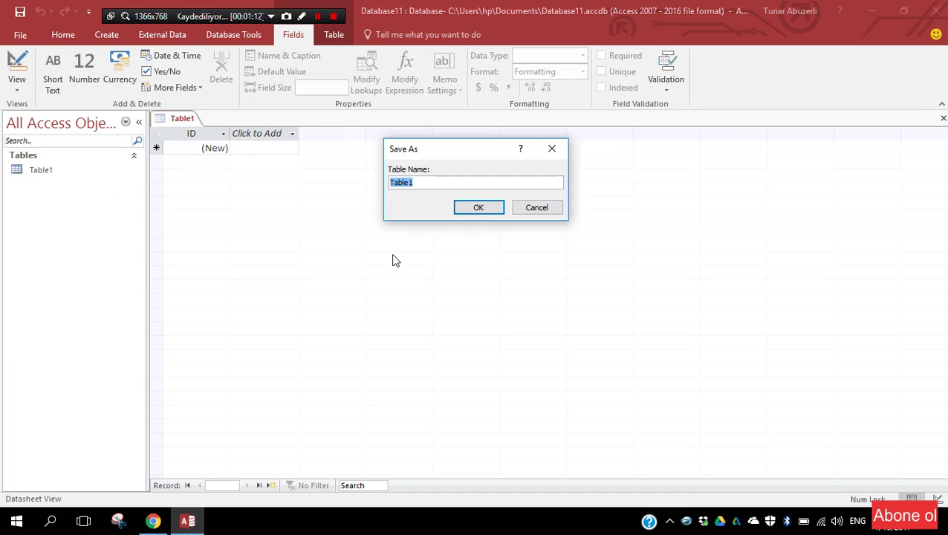
{"action": "type", "text": "ilk"}
{"action": "key", "text": "Return"}
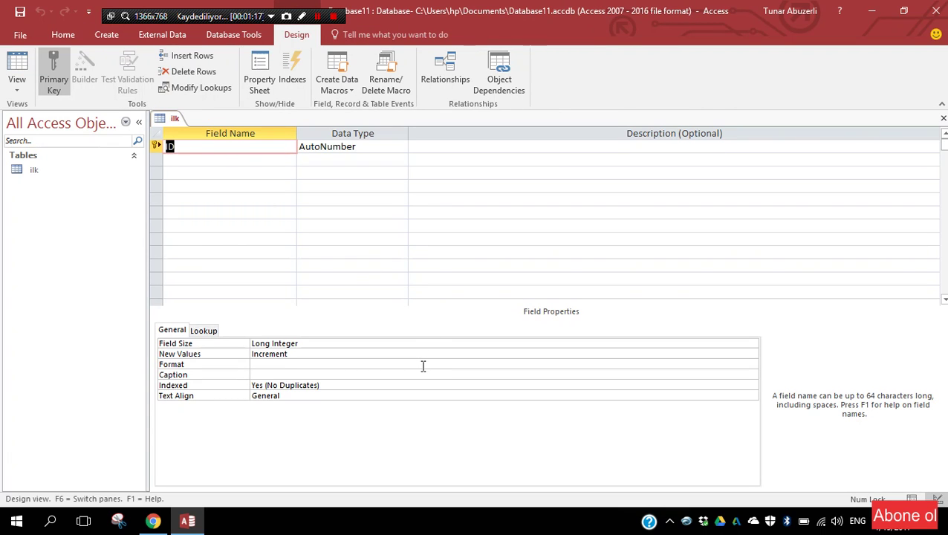
Try inserting blank rows above the ID field and undo the insertion.
{"action": "key", "text": "F1"}
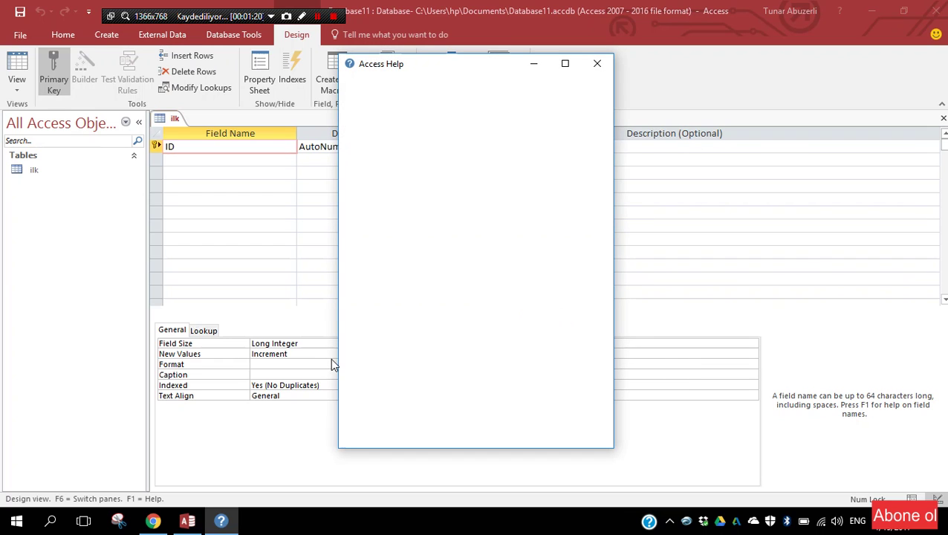
{"action": "left_click", "coordinate": [597, 70]}
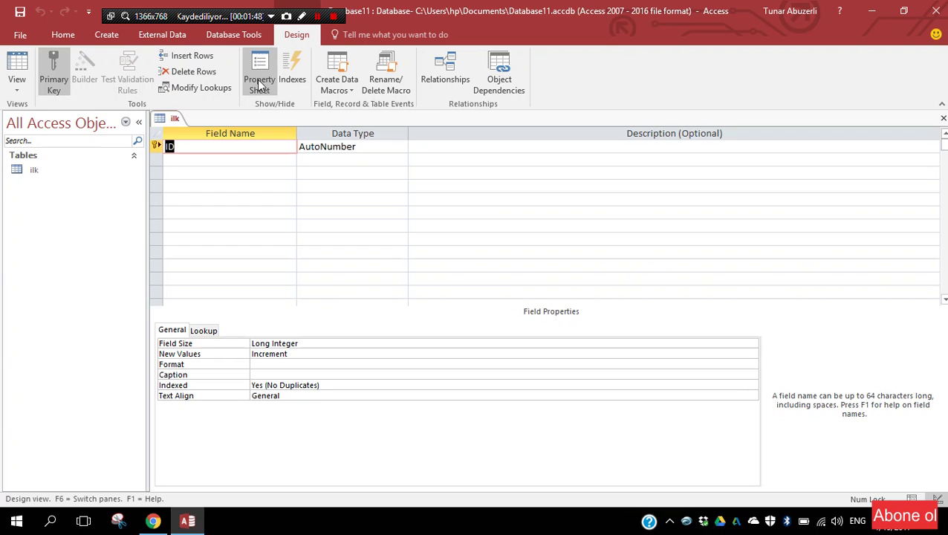
{"action": "left_click", "coordinate": [196, 56]}
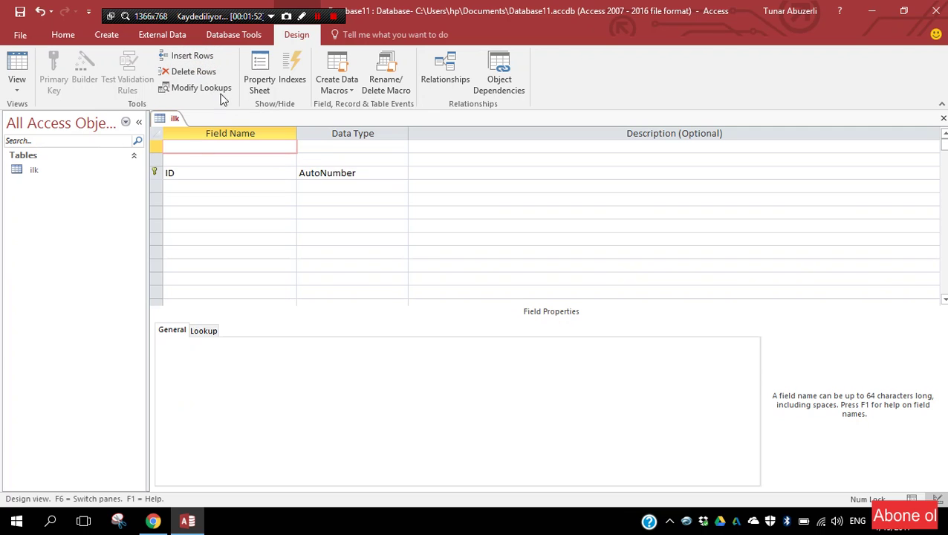
{"action": "key", "text": "ctrl+z"}
{"action": "key", "text": "ctrl+z"}
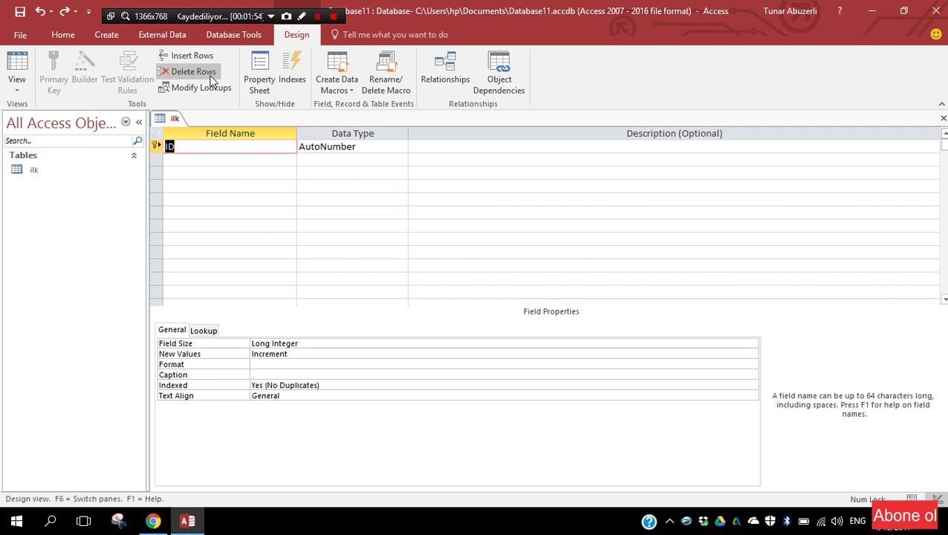
Try deleting the ID field and adding a lookup field, cancelling both and undoing the added field.
{"action": "left_click", "coordinate": [207, 75]}
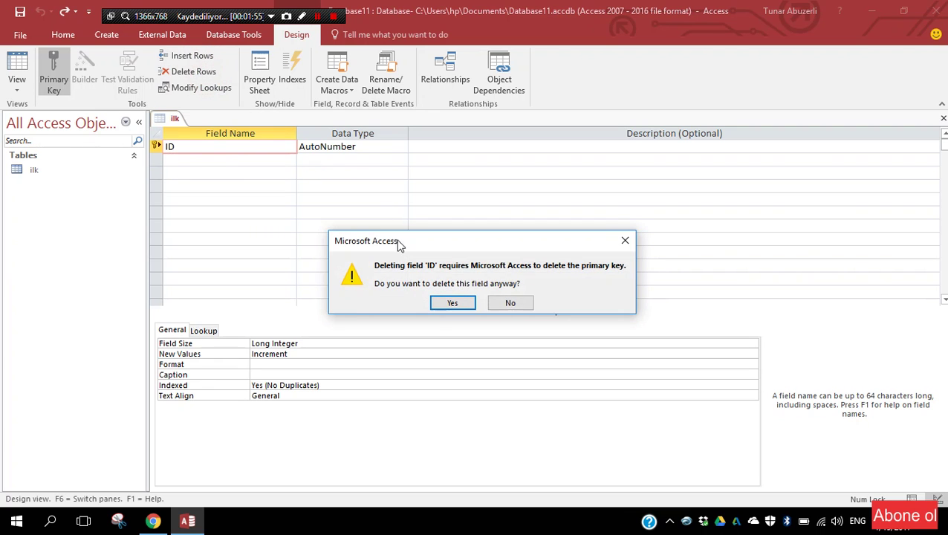
{"action": "left_click", "coordinate": [496, 302]}
{"action": "left_click", "coordinate": [221, 90]}
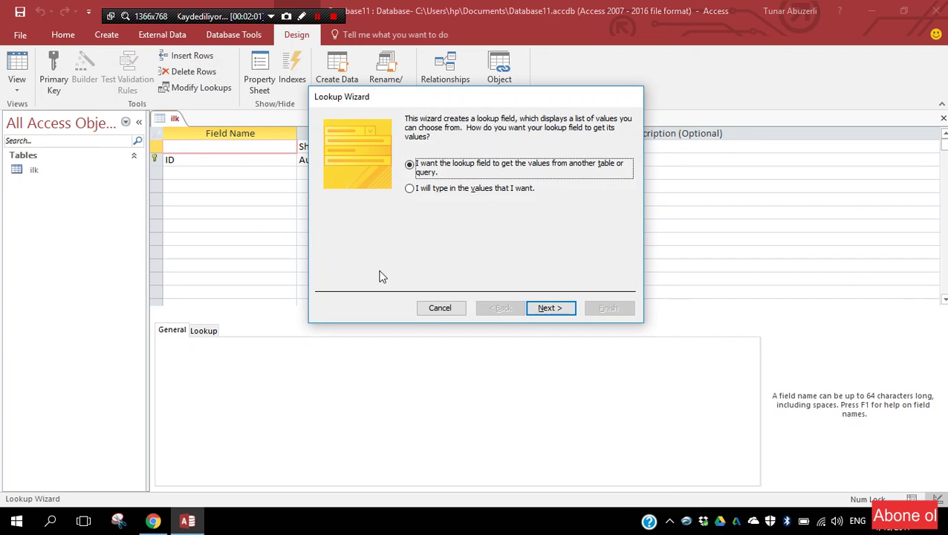
{"action": "left_click", "coordinate": [452, 310]}
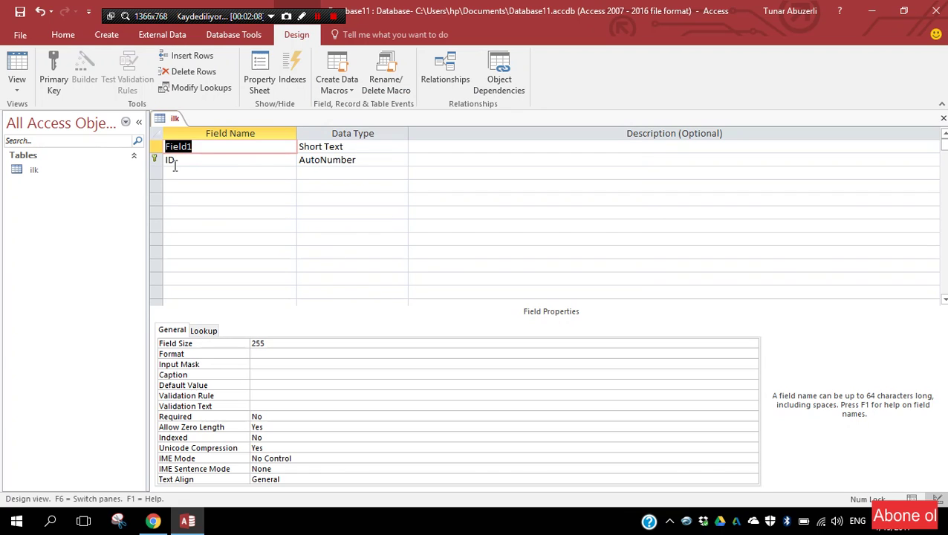
{"action": "key", "text": "ctrl+z"}
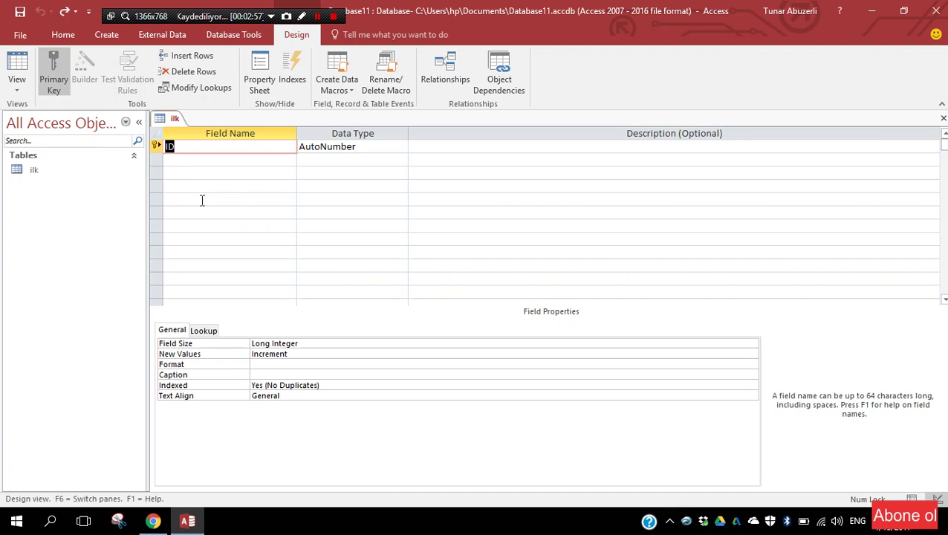
Rename the ID field to ADNSU.
{"action": "type", "text": "Ad"}
{"action": "key", "text": "BackSpace"}
{"action": "key", "text": "Caps_Lock"}
{"action": "type", "text": "DNS"}
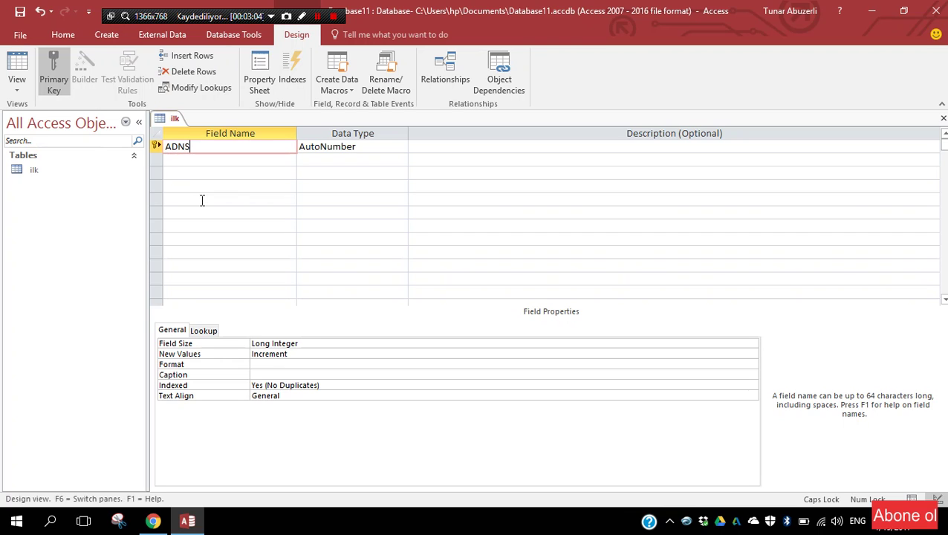
{"action": "type", "text": "U"}
{"action": "key", "text": "Tab"}
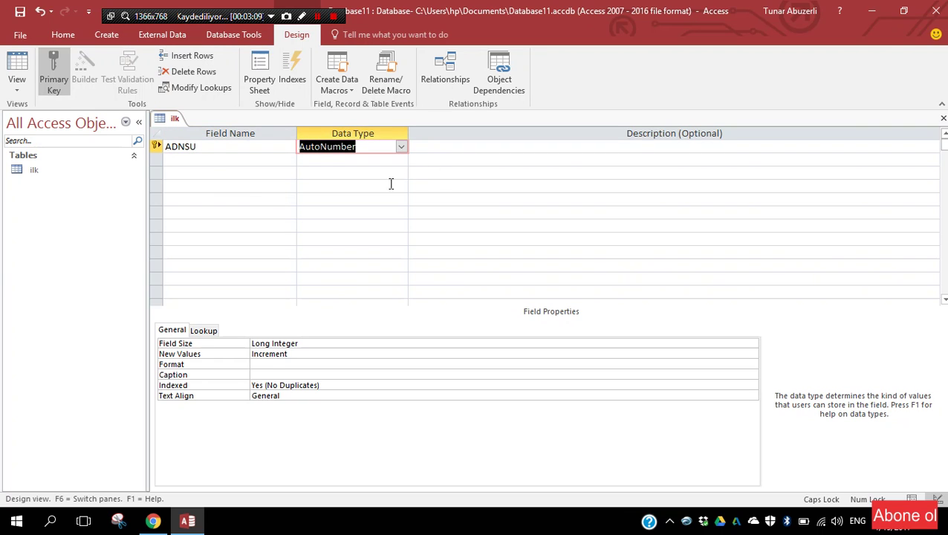
Examine the General and Lookup properties of the ADNSU field.
{"action": "left_click", "coordinate": [204, 146]}
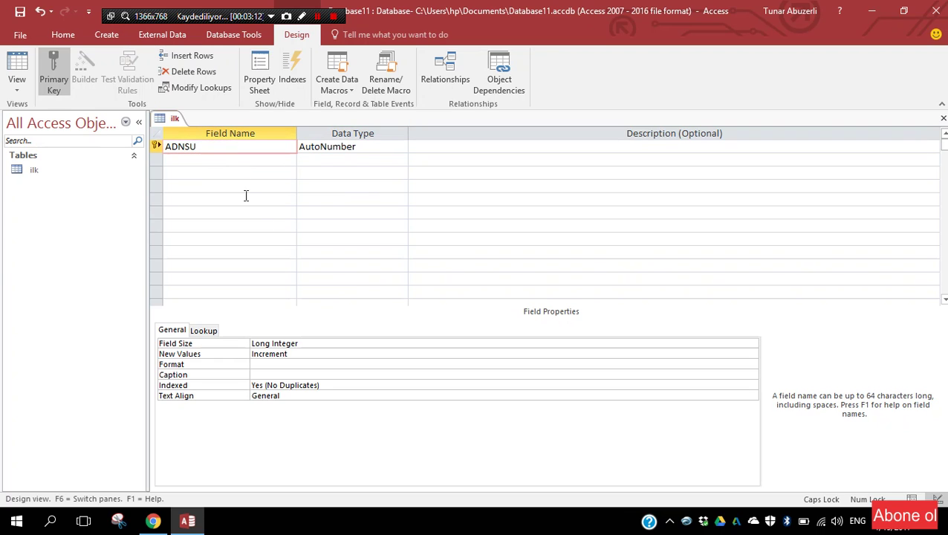
{"action": "left_click", "coordinate": [173, 329]}
{"action": "left_click", "coordinate": [175, 330]}
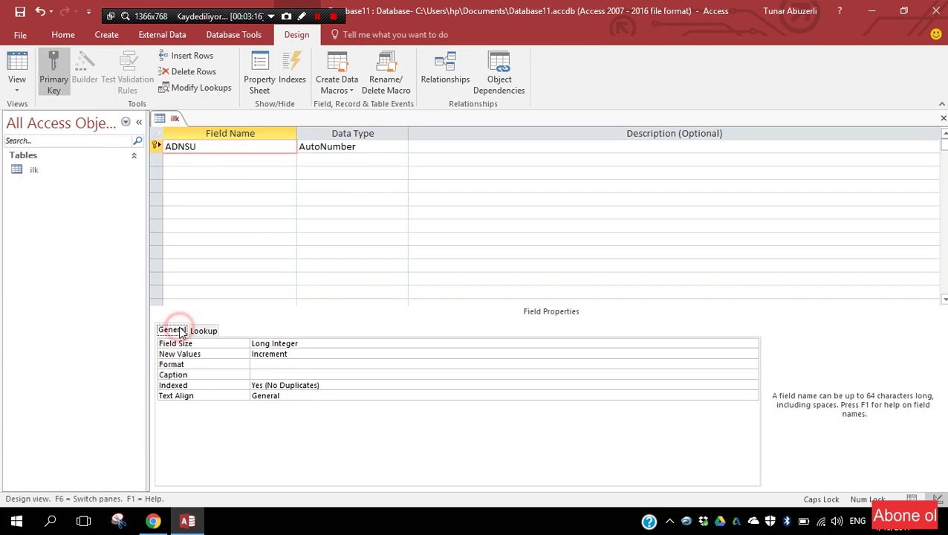
{"action": "left_click", "coordinate": [204, 331]}
{"action": "left_click", "coordinate": [179, 332]}
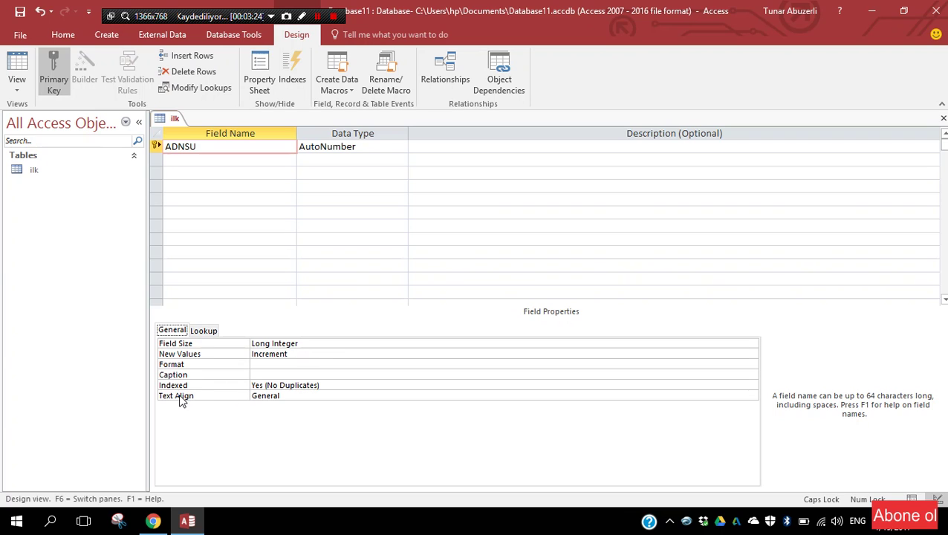
Set the data type of the ADNSU field to Short Text.
{"action": "left_click", "coordinate": [362, 146]}
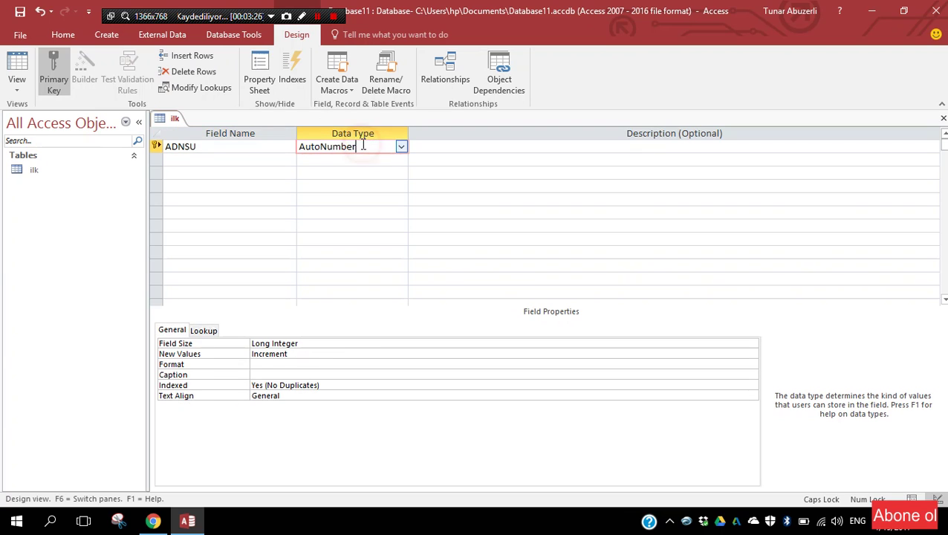
{"action": "left_click", "coordinate": [401, 147]}
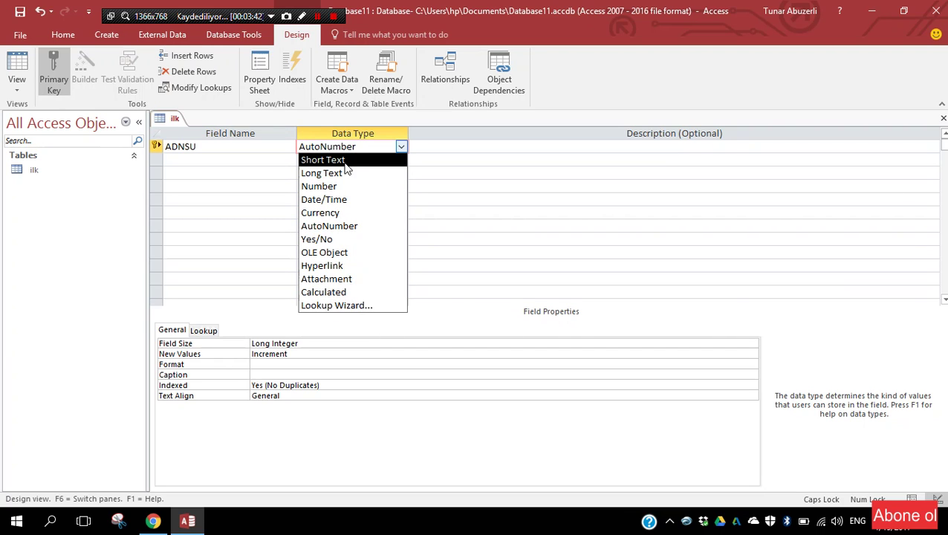
{"action": "left_click", "coordinate": [347, 161]}
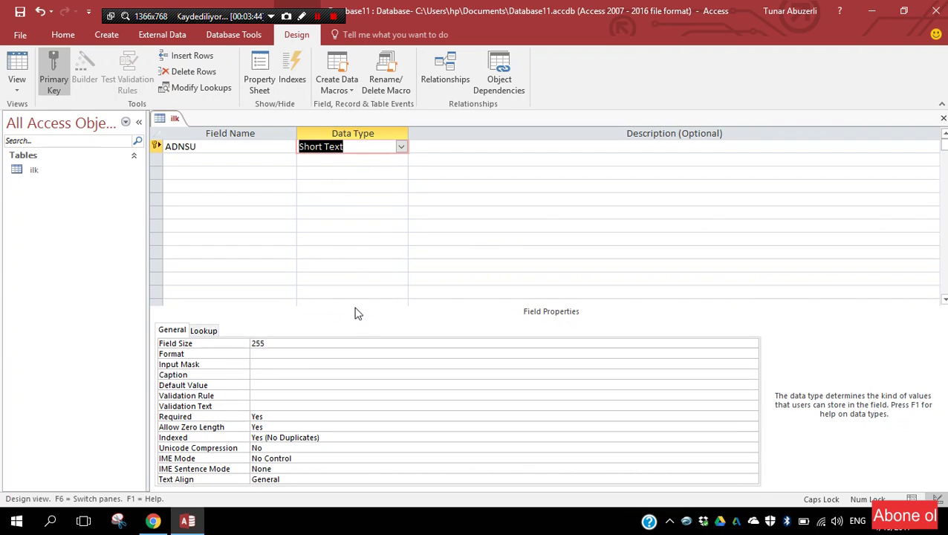
{"action": "key", "text": "Escape"}
Set the ADNSU field's data type to Long Text, accept removal of the primary key, and go to its Format property.
{"action": "left_click", "coordinate": [400, 148]}
{"action": "left_click", "coordinate": [373, 172]}
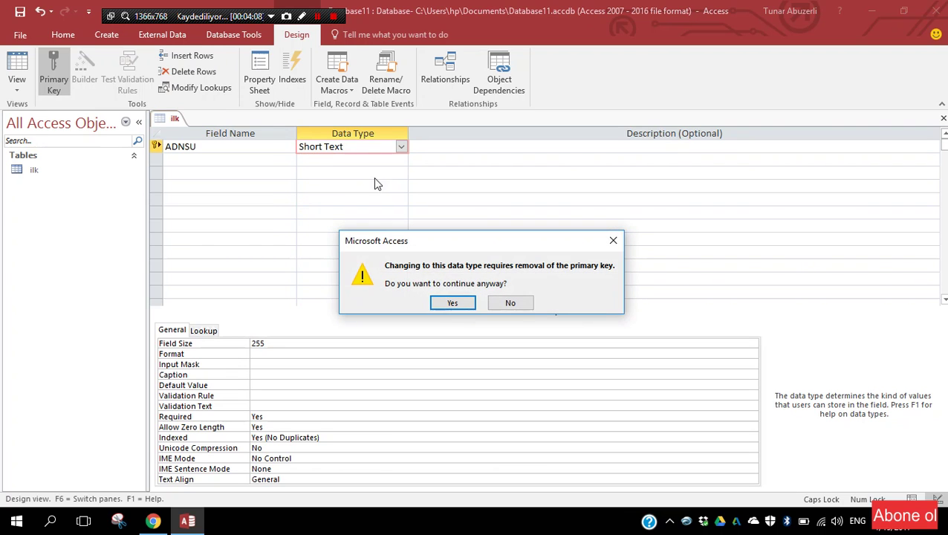
{"action": "left_click", "coordinate": [452, 304]}
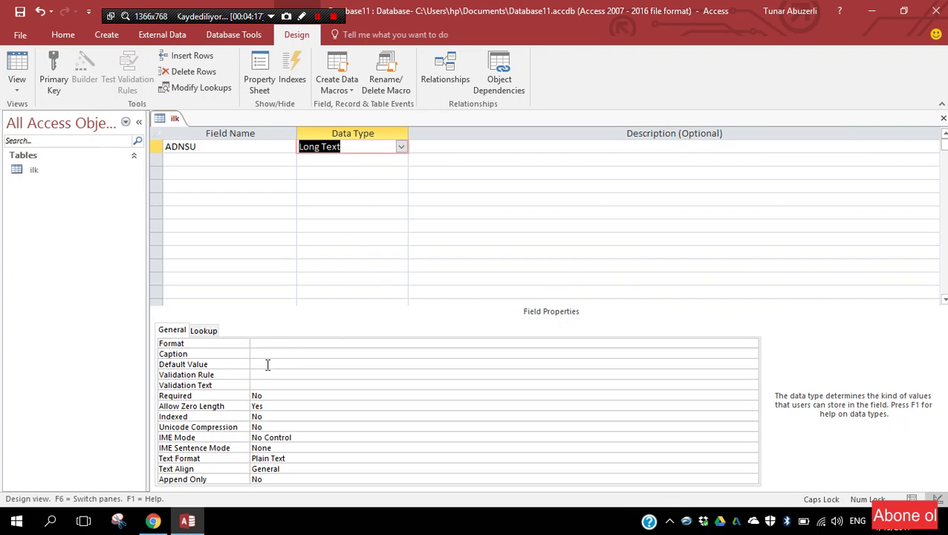
{"action": "left_click", "coordinate": [266, 341]}
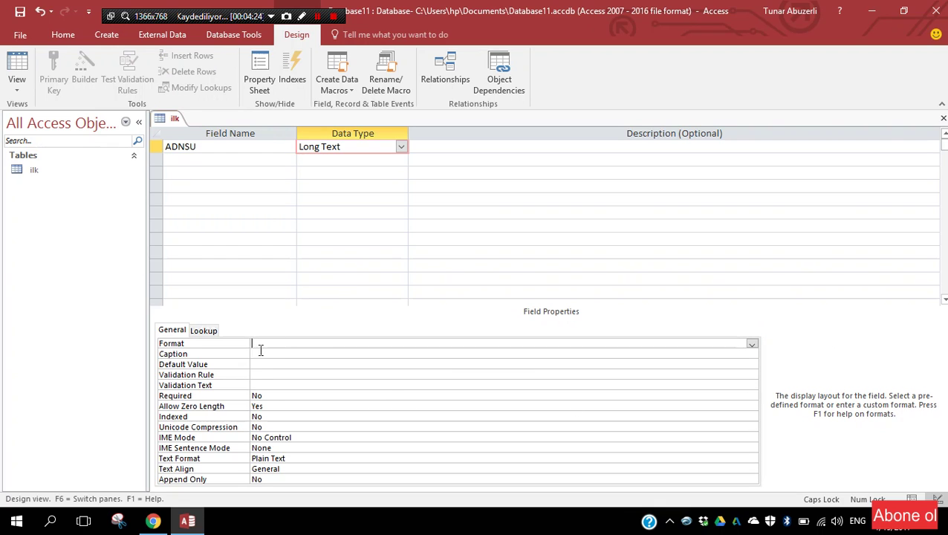
Try the Number data type and the Date/Time data type on the ADNSU field.
{"action": "left_click", "coordinate": [401, 146]}
{"action": "left_click", "coordinate": [375, 188]}
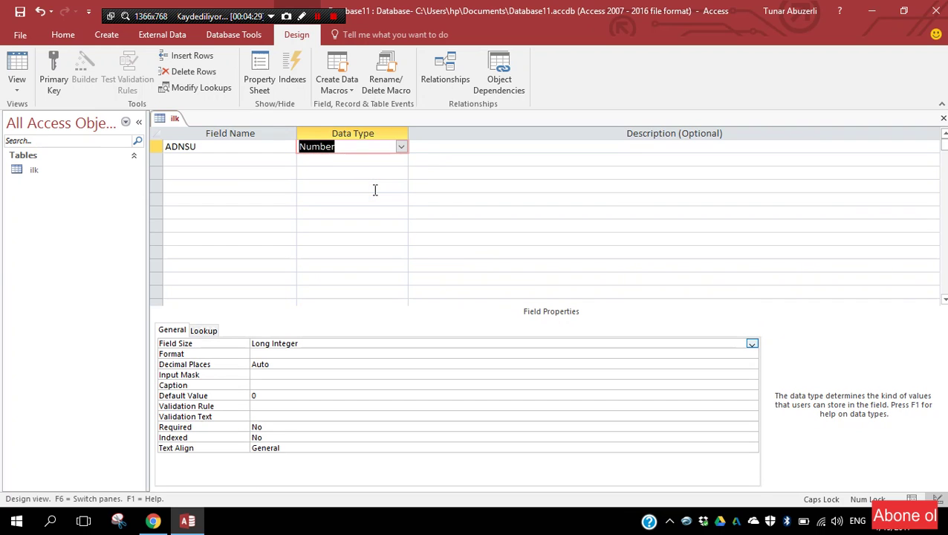
{"action": "left_click", "coordinate": [401, 147]}
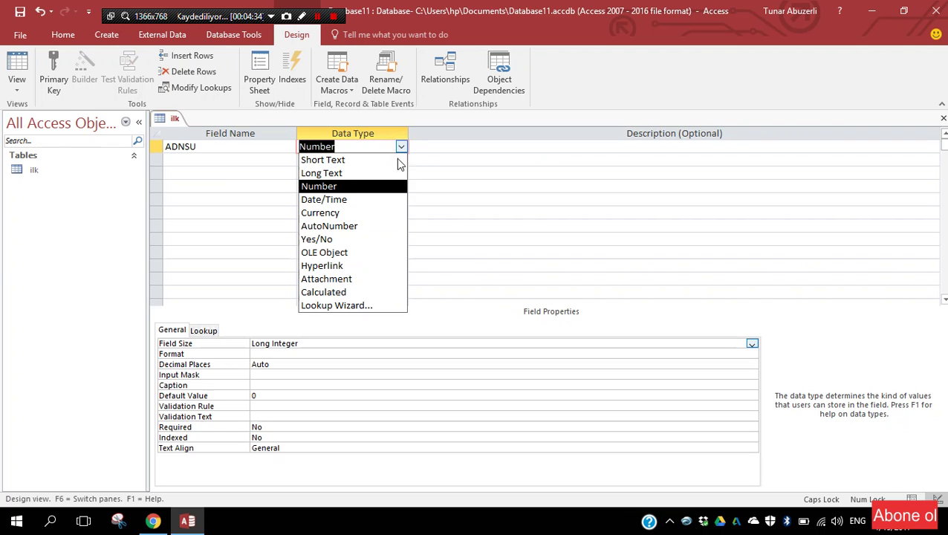
{"action": "left_click", "coordinate": [375, 199]}
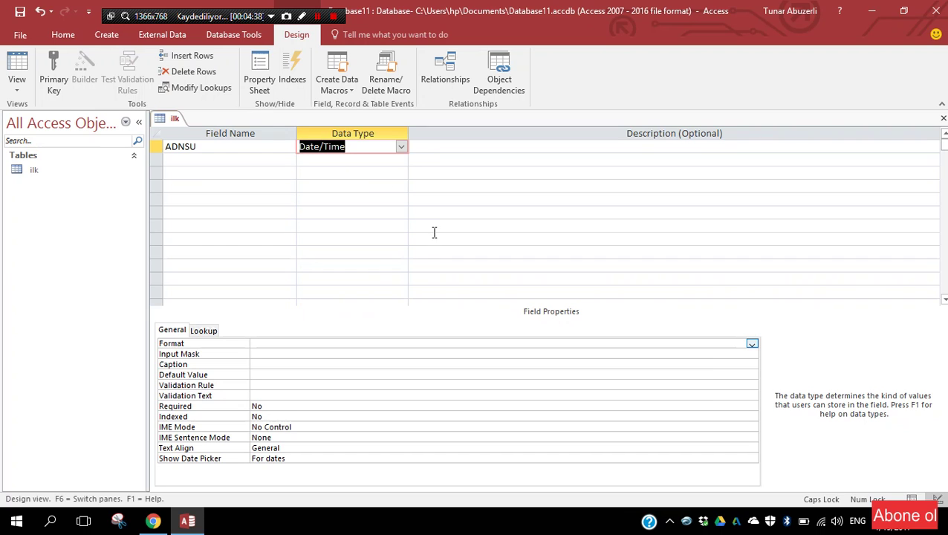
Try the Currency and AutoNumber data types on the ADNSU field.
{"action": "left_click", "coordinate": [401, 147]}
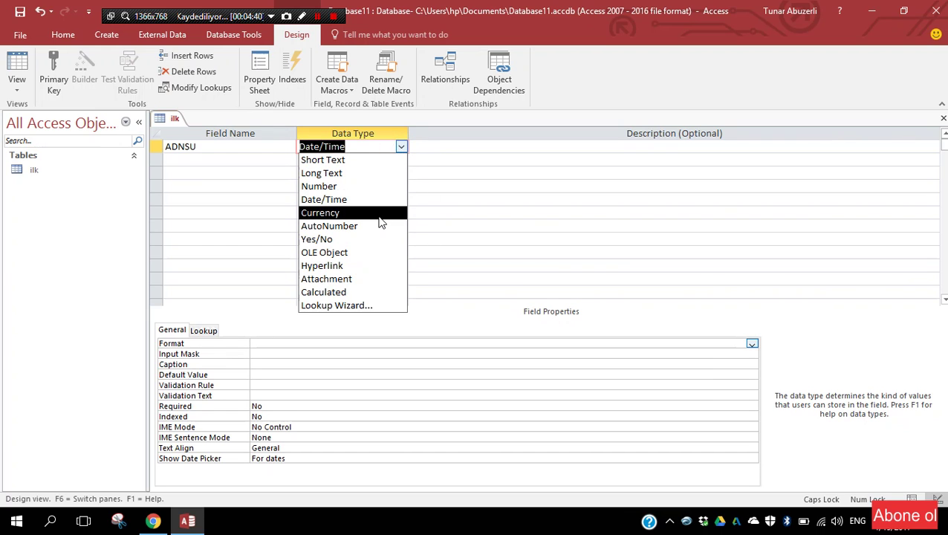
{"action": "left_click", "coordinate": [383, 213]}
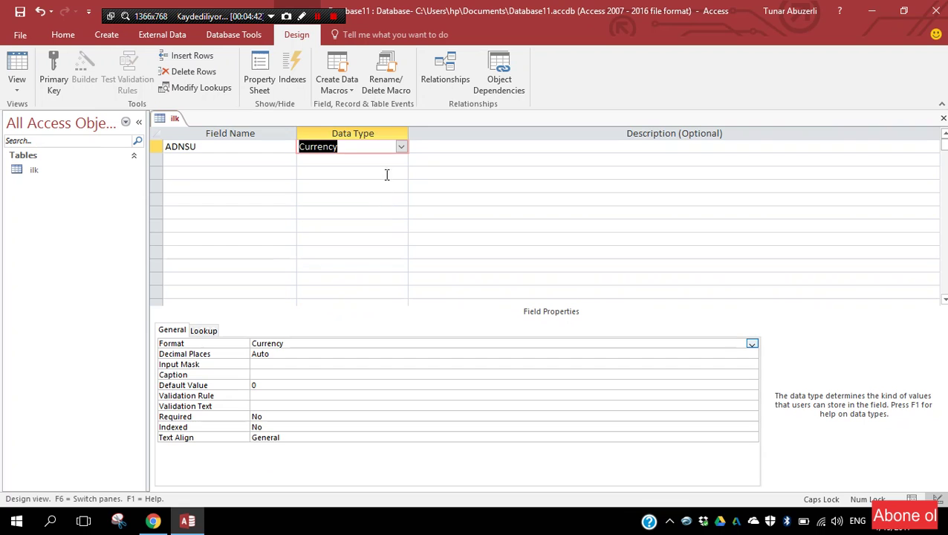
{"action": "left_click", "coordinate": [401, 147]}
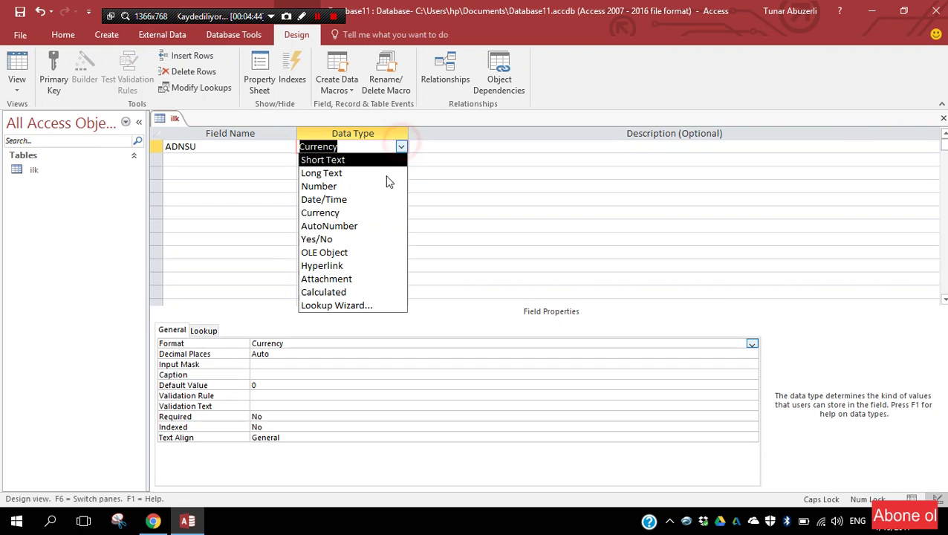
{"action": "left_click", "coordinate": [368, 223]}
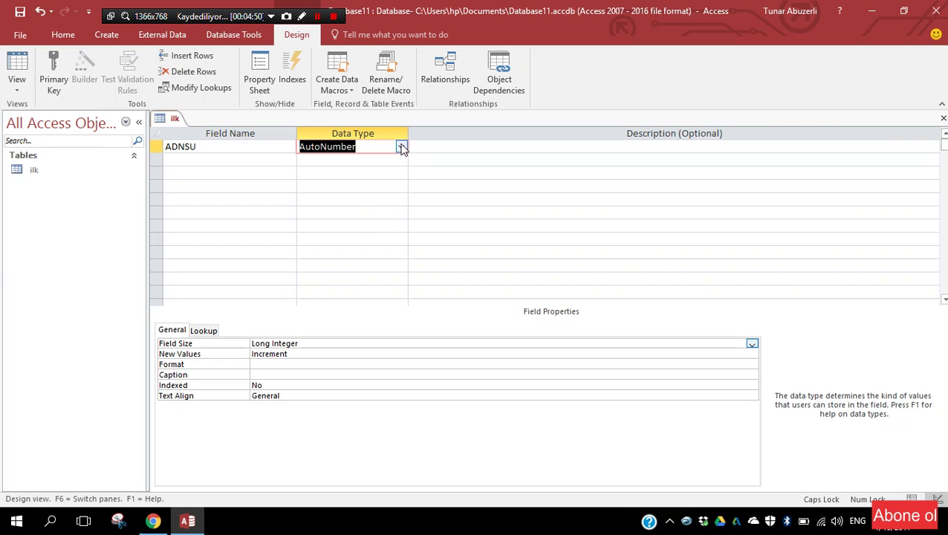
Try the Yes/No data type on the ADNSU field.
{"action": "left_click", "coordinate": [401, 147]}
{"action": "left_click", "coordinate": [369, 240]}
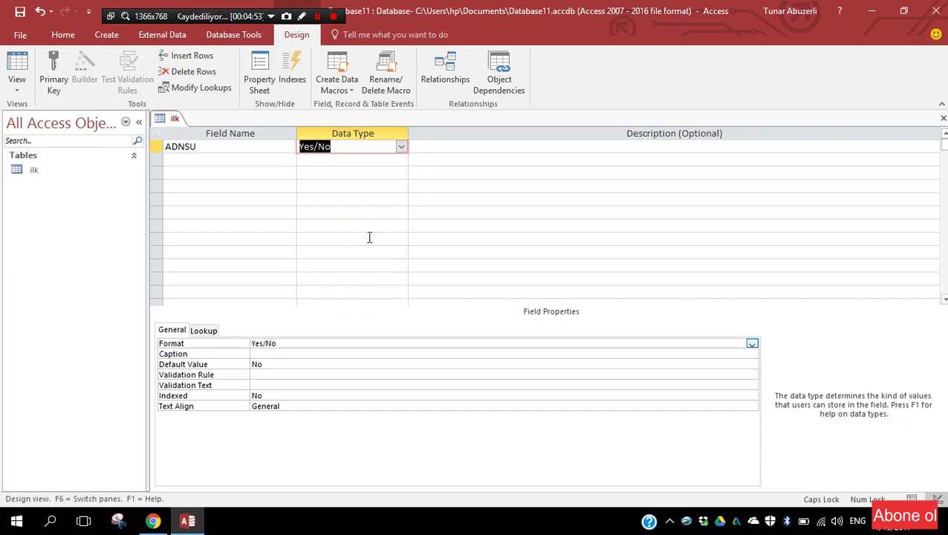
{"action": "left_click", "coordinate": [401, 147]}
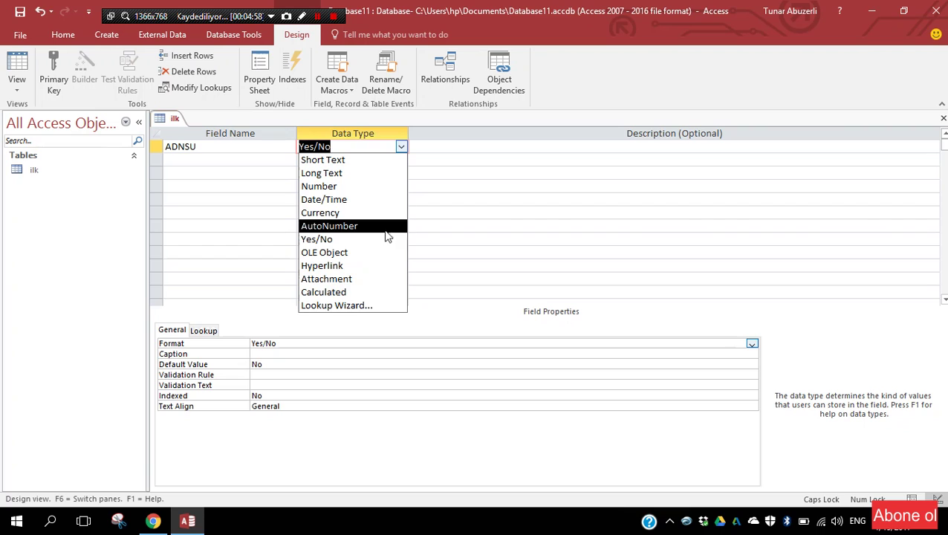
{"action": "left_click", "coordinate": [379, 239]}
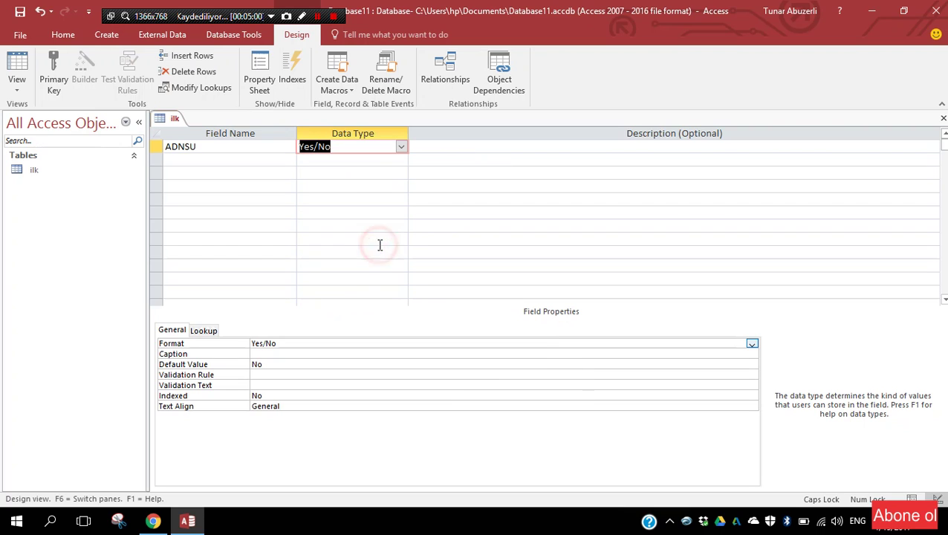
Try the OLE Object and Hyperlink data types on the ADNSU field.
{"action": "left_click", "coordinate": [401, 148]}
{"action": "left_click", "coordinate": [368, 253]}
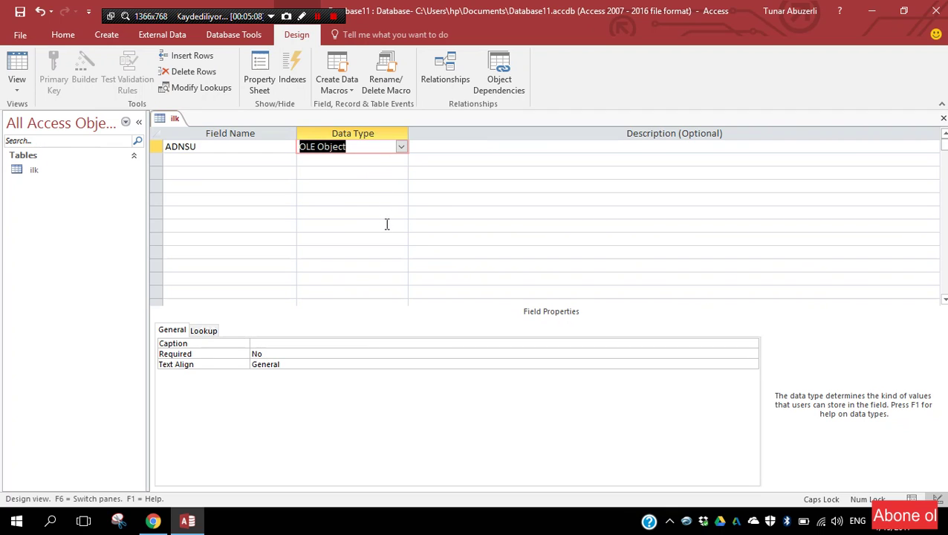
{"action": "left_click", "coordinate": [401, 147]}
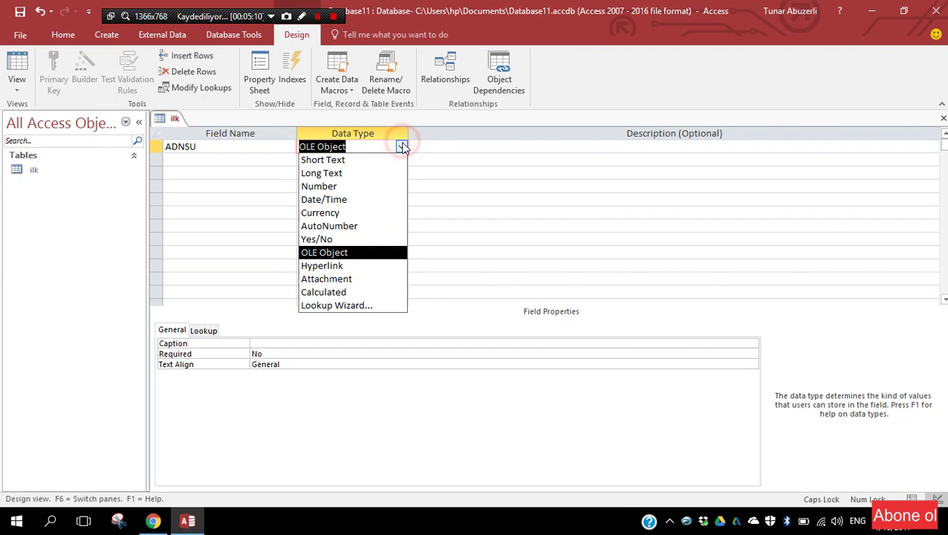
{"action": "left_click", "coordinate": [366, 265]}
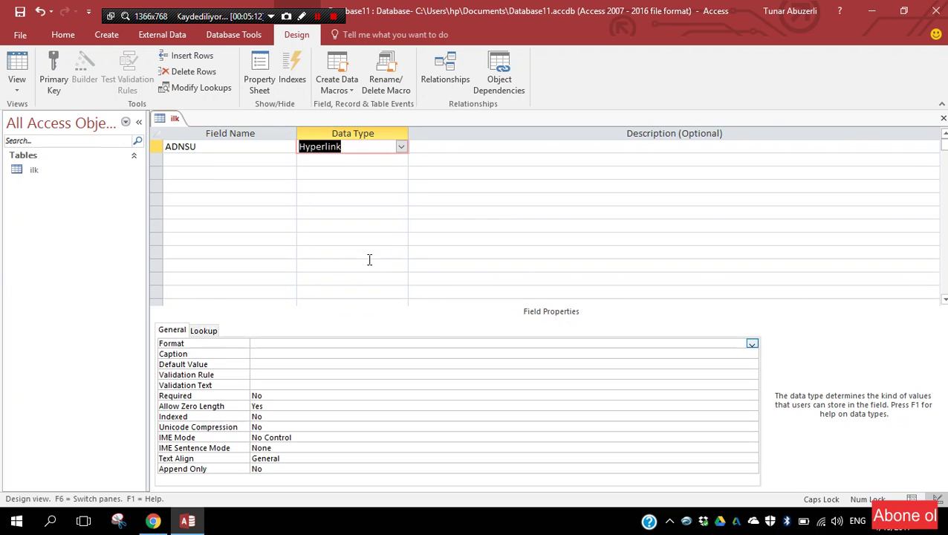
Try to set the ADNSU field to the Attachment and Calculated data types, dismissing the Expression Builder without an expression.
{"action": "left_click", "coordinate": [401, 147]}
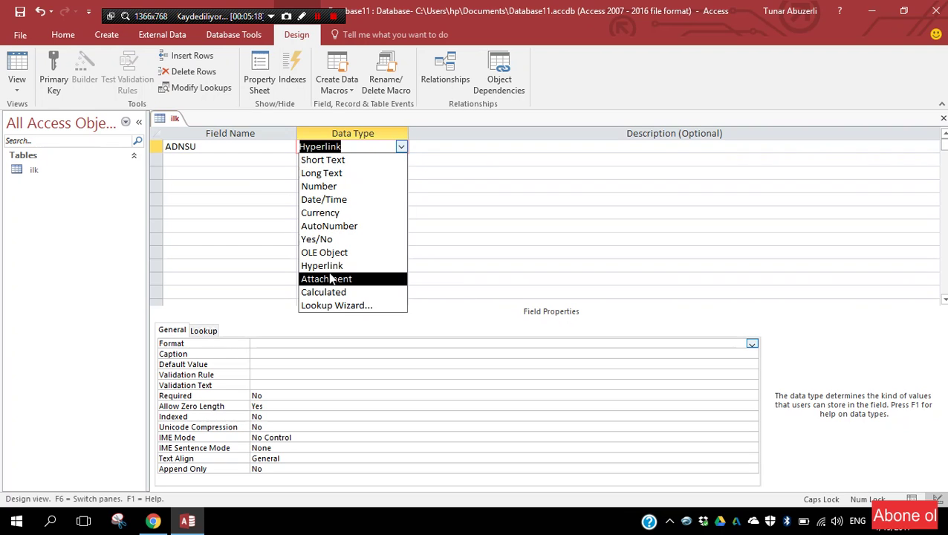
{"action": "left_click", "coordinate": [353, 281]}
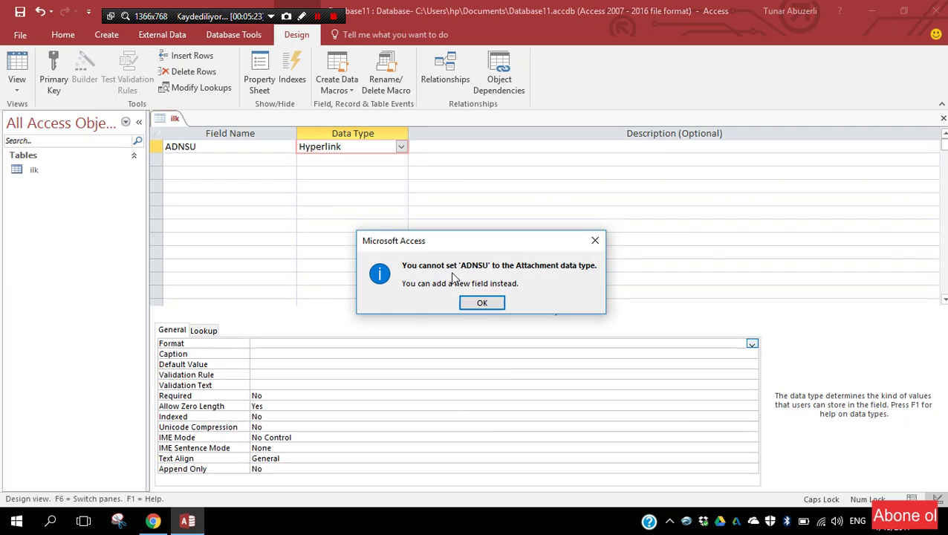
{"action": "left_click", "coordinate": [595, 249]}
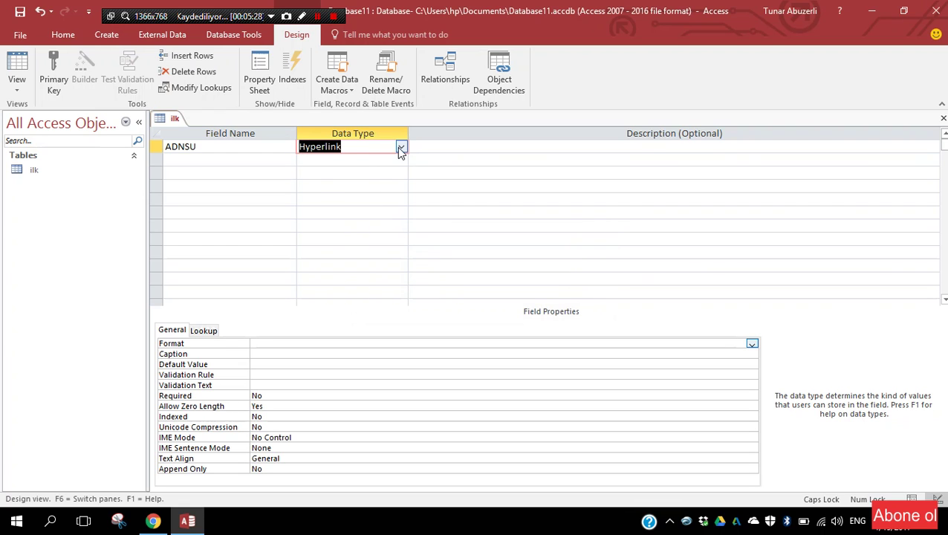
{"action": "left_click", "coordinate": [400, 147]}
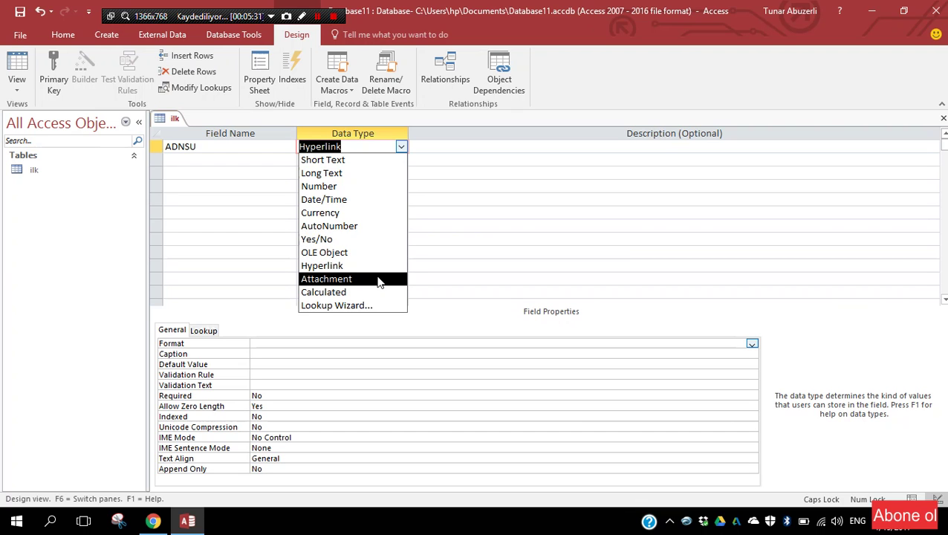
{"action": "left_click", "coordinate": [371, 293]}
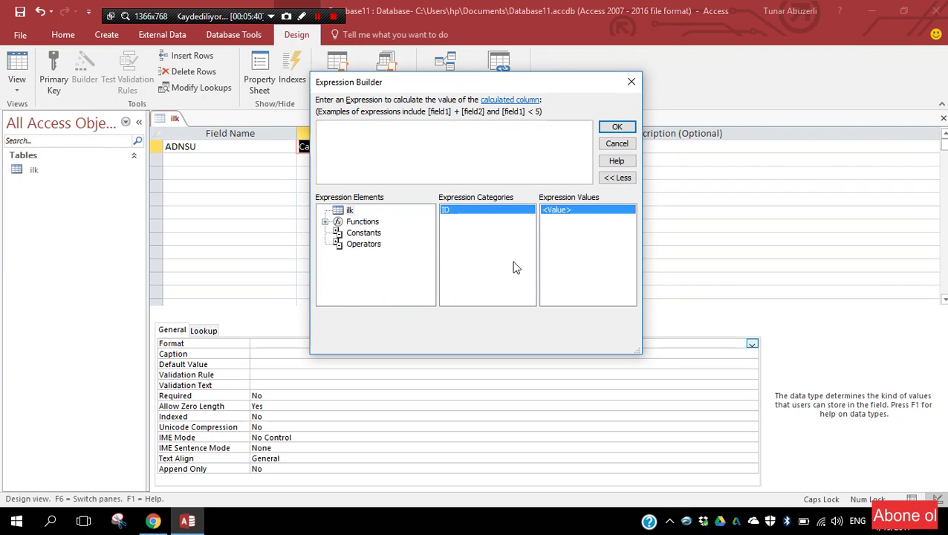
{"action": "left_click", "coordinate": [632, 82]}
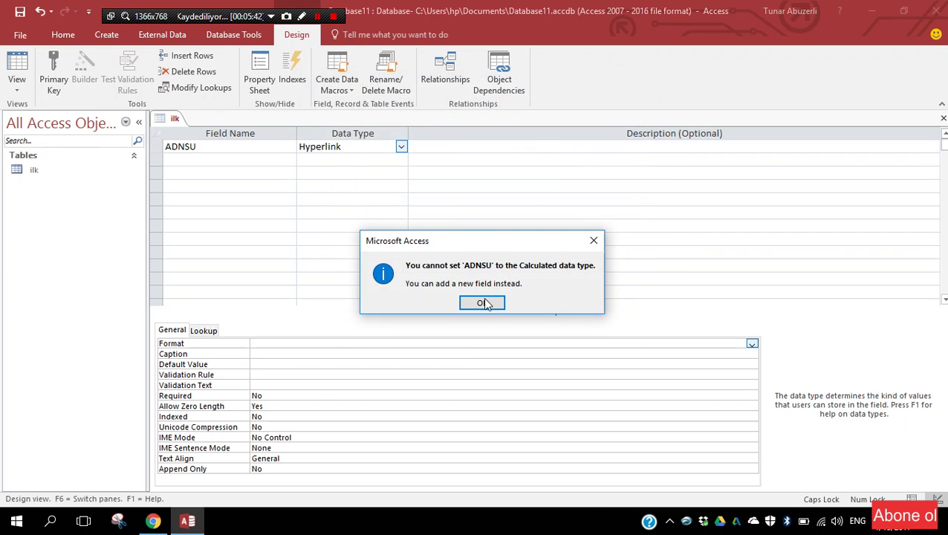
{"action": "left_click", "coordinate": [593, 240]}
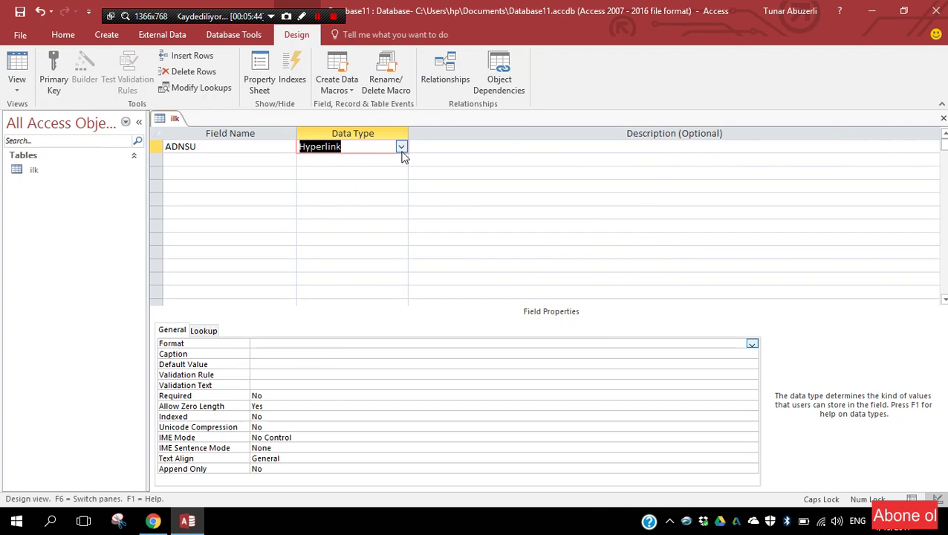
Set the ADNSU field's data type to Short Text and add a Short Text field named BDU below it.
{"action": "left_click", "coordinate": [401, 148]}
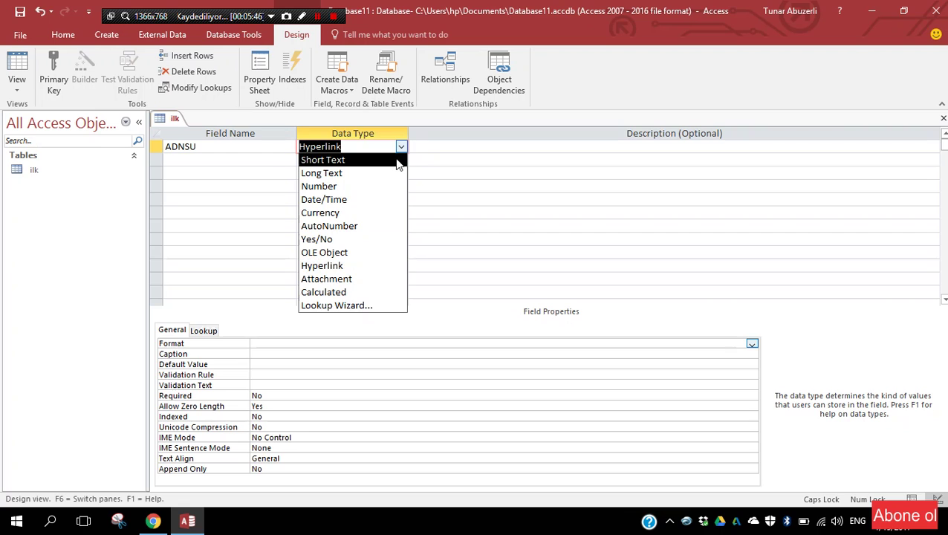
{"action": "left_click", "coordinate": [396, 159]}
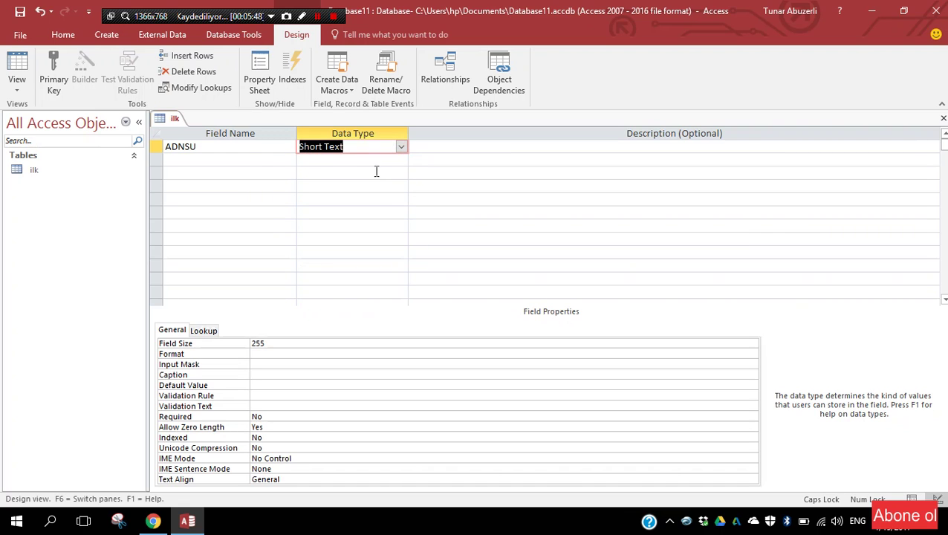
{"action": "left_click", "coordinate": [237, 161]}
{"action": "left_click", "coordinate": [231, 162]}
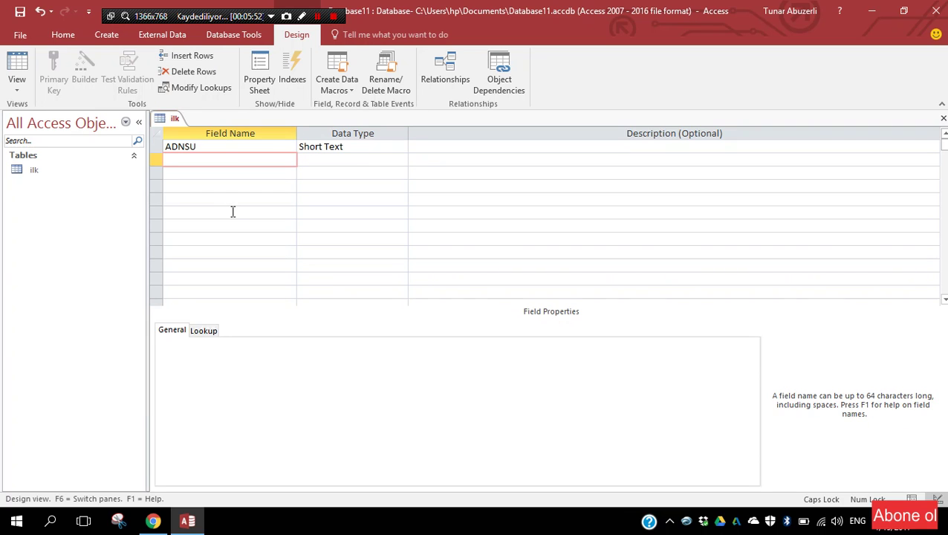
{"action": "type", "text": "BDU"}
{"action": "key", "text": "Return"}
{"action": "key", "text": "Return"}
{"action": "key", "text": "Return"}
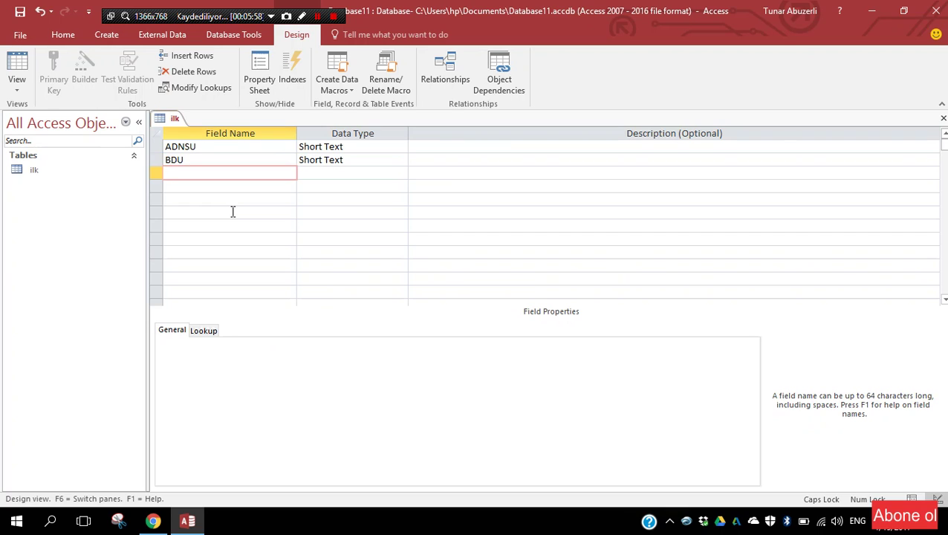
Add two more Short Text fields named ADPU and ADIU below the BDU field.
{"action": "type", "text": "ADPU"}
{"action": "key", "text": "Return"}
{"action": "key", "text": "Return"}
{"action": "key", "text": "Return"}
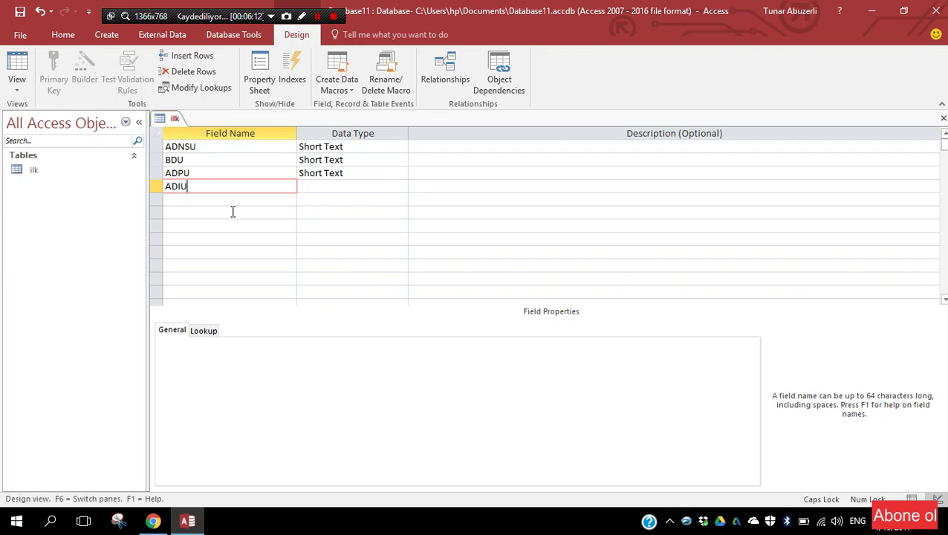
{"action": "key", "text": "Return"}
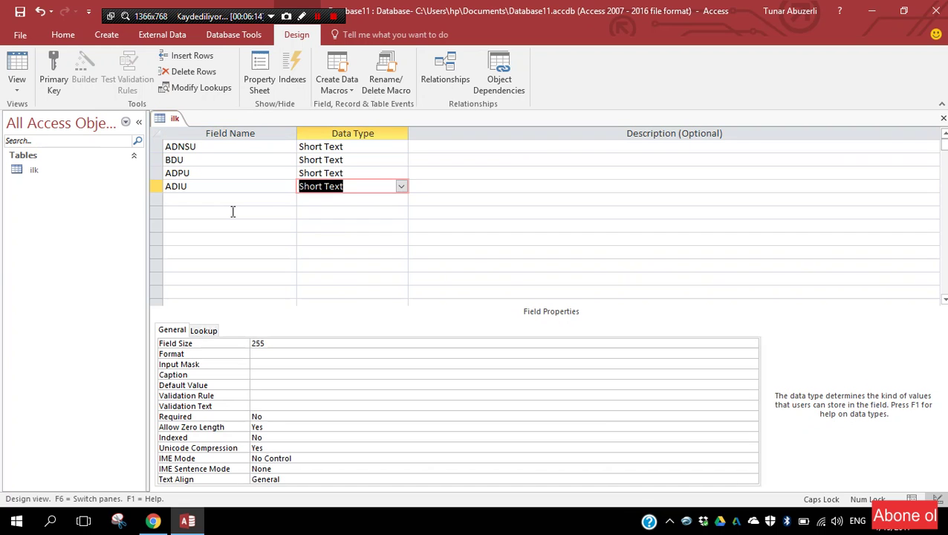
{"action": "key", "text": "Return"}
{"action": "key", "text": "Return"}
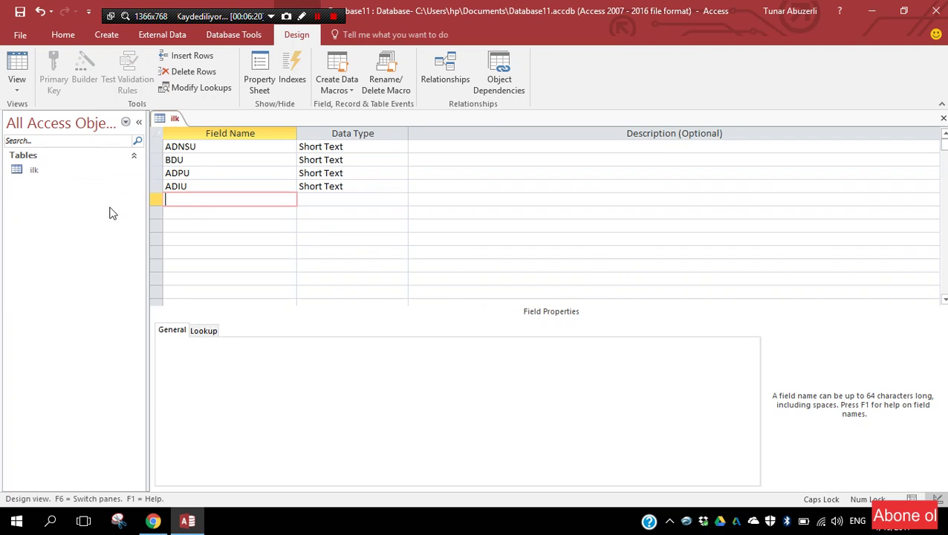
Make the ADNSU field the primary key of the ilk table.
{"action": "left_click", "coordinate": [159, 121]}
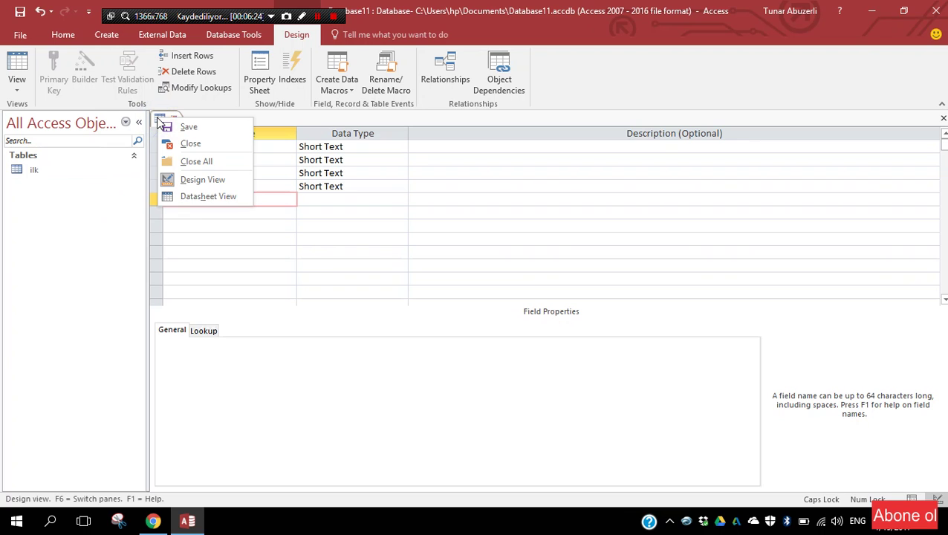
{"action": "left_click", "coordinate": [157, 141]}
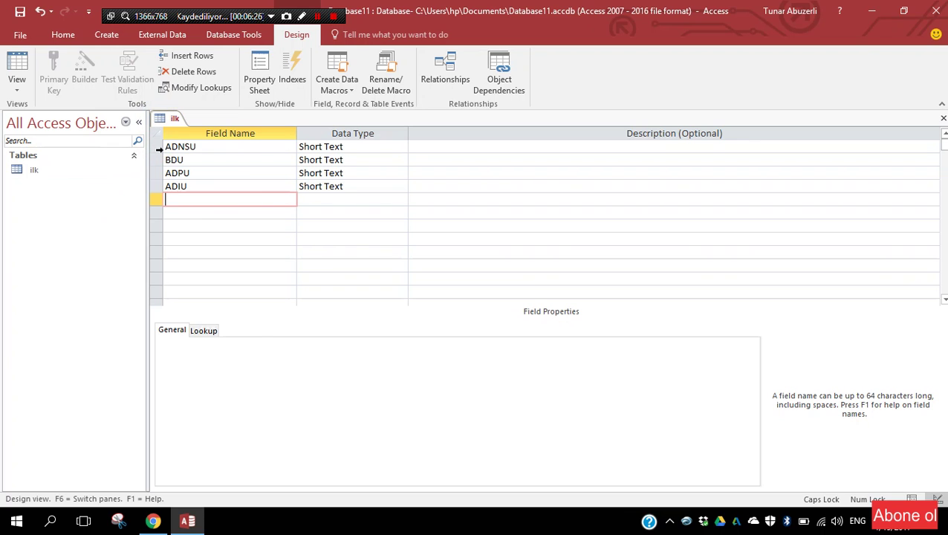
{"action": "left_click", "coordinate": [156, 146]}
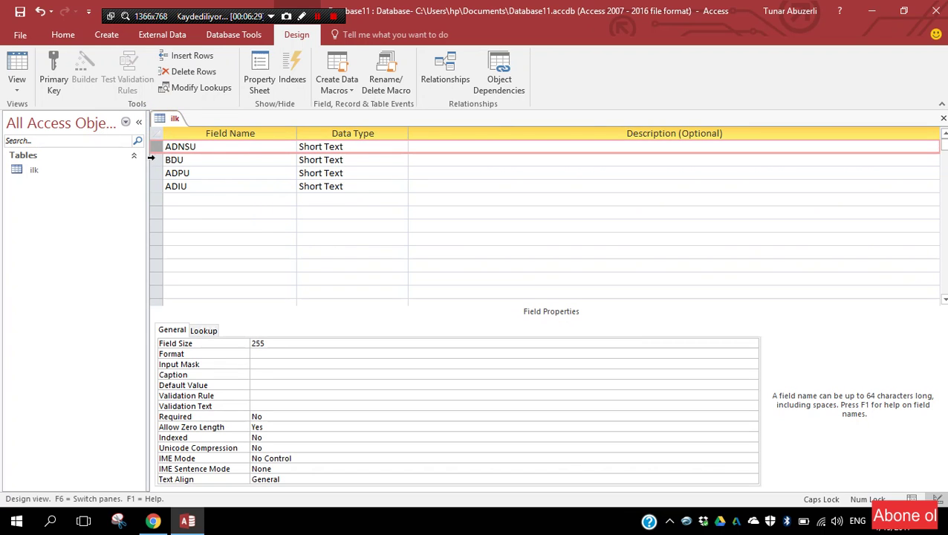
{"action": "left_click", "coordinate": [55, 78]}
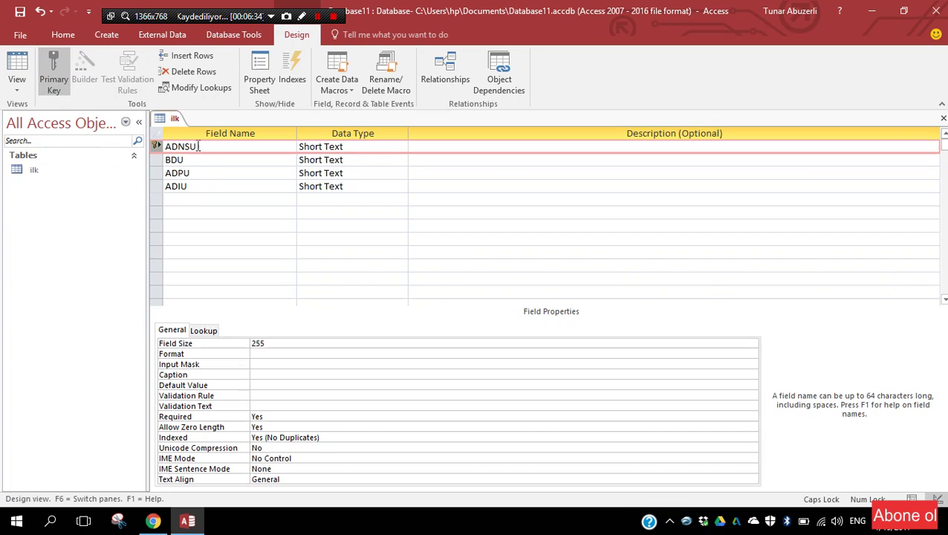
Save the design of the ilk table and close the table.
{"action": "right_click", "coordinate": [164, 121]}
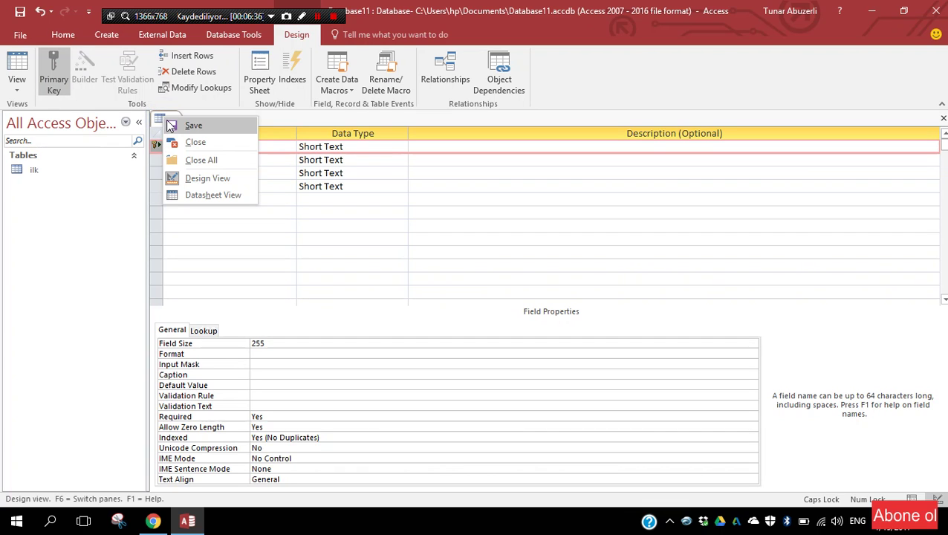
{"action": "left_click", "coordinate": [175, 125]}
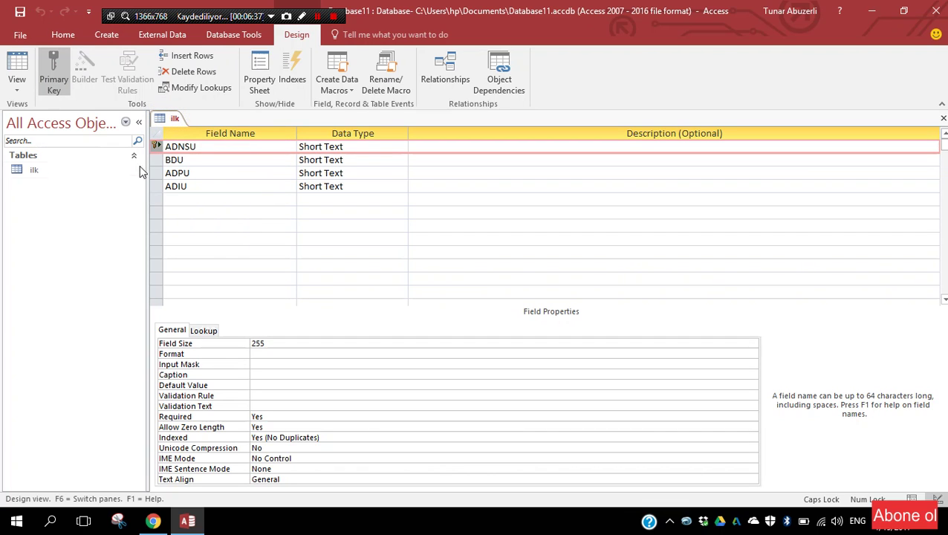
{"action": "left_click", "coordinate": [940, 118]}
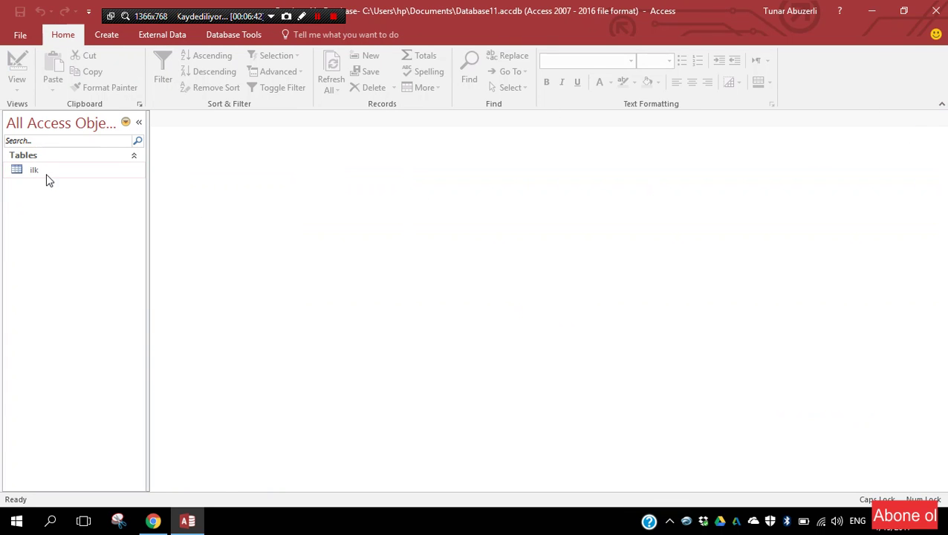
Open the ilk table in Datasheet View and look at the sort and filter options of the BDU and ADPU columns.
{"action": "double_click", "coordinate": [45, 172]}
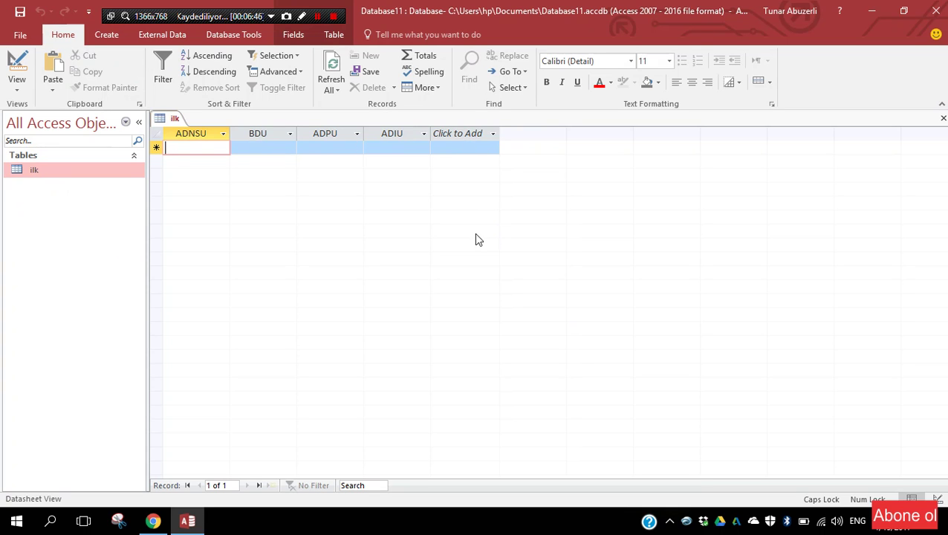
{"action": "left_click", "coordinate": [201, 150]}
{"action": "left_click", "coordinate": [269, 144]}
{"action": "left_click", "coordinate": [290, 134]}
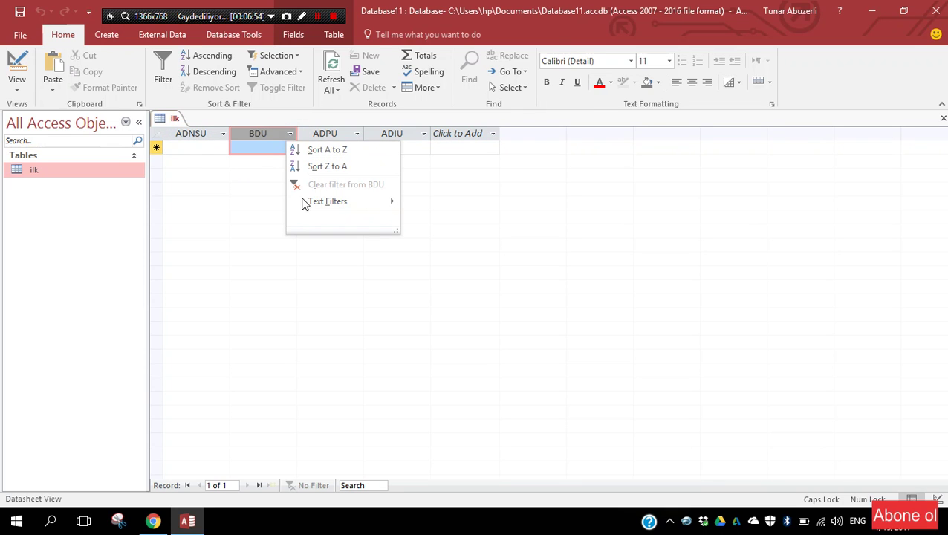
{"action": "left_click", "coordinate": [260, 147]}
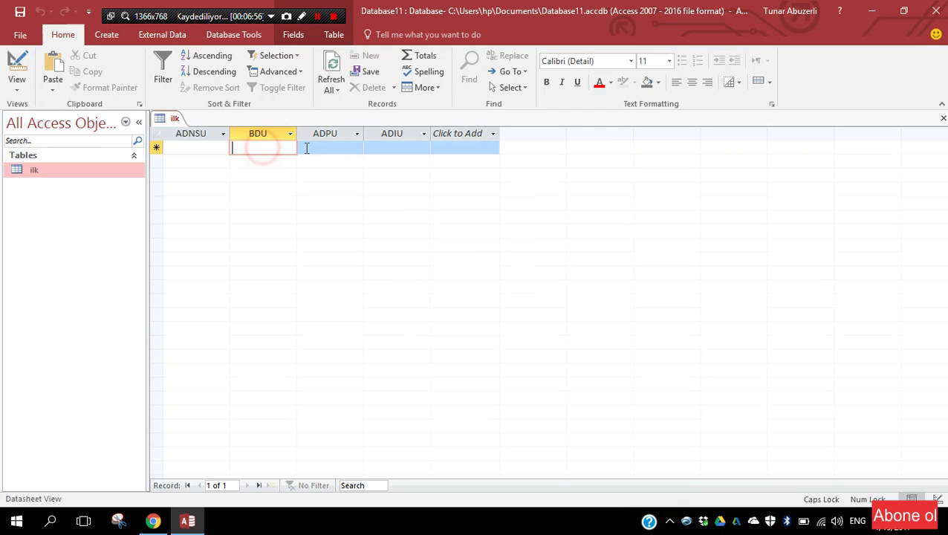
{"action": "left_click", "coordinate": [356, 134]}
{"action": "left_click", "coordinate": [318, 149]}
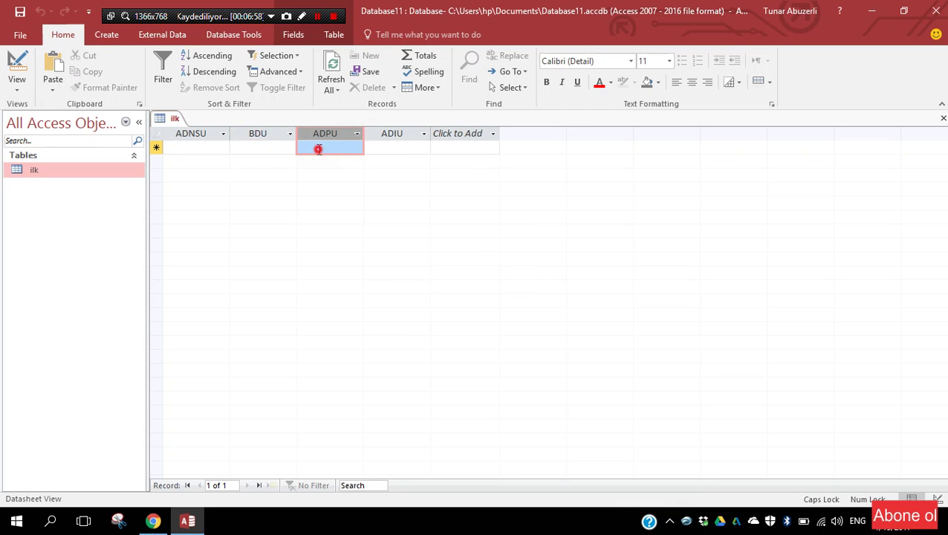
Look over the empty record's cells under the ADNSU, BDU, ADPU and ADIU columns of the ilk table.
{"action": "left_click", "coordinate": [323, 148]}
{"action": "left_click", "coordinate": [391, 146]}
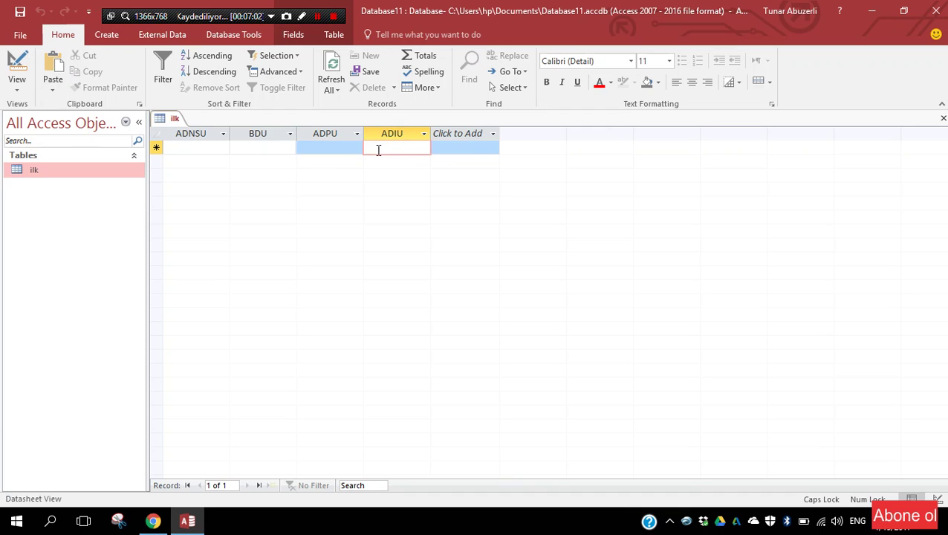
{"action": "left_click", "coordinate": [326, 148]}
{"action": "left_click", "coordinate": [262, 148]}
{"action": "left_click", "coordinate": [209, 153]}
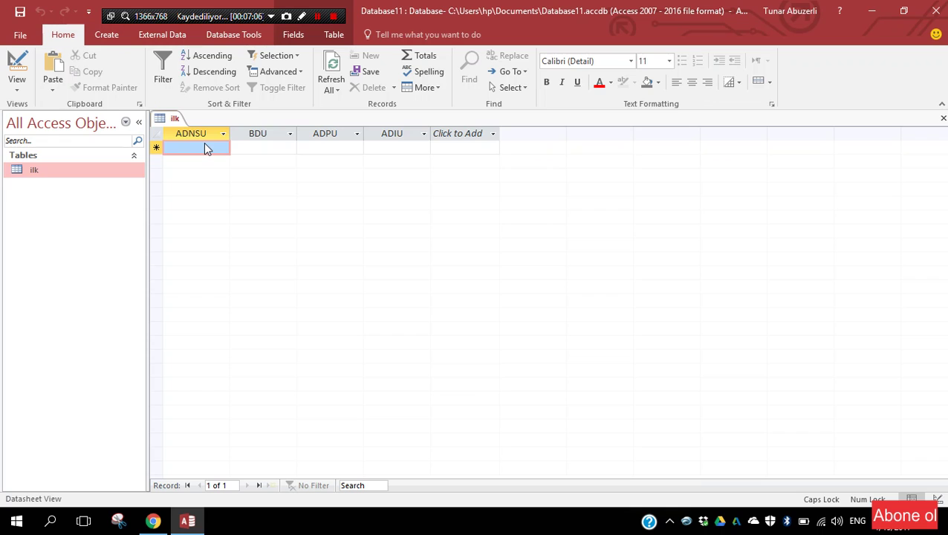
{"action": "left_click_drag", "start_coordinate": [206, 146], "coordinate": [247, 148]}
{"action": "left_click", "coordinate": [247, 149]}
{"action": "left_click", "coordinate": [330, 146]}
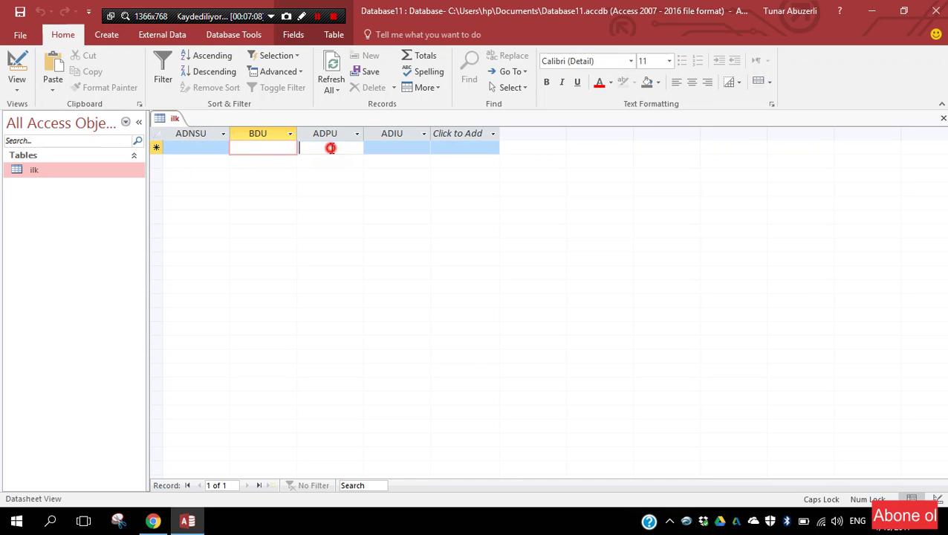
Create a new table, save it as Table1, and open it in Design View.
{"action": "left_click", "coordinate": [106, 35]}
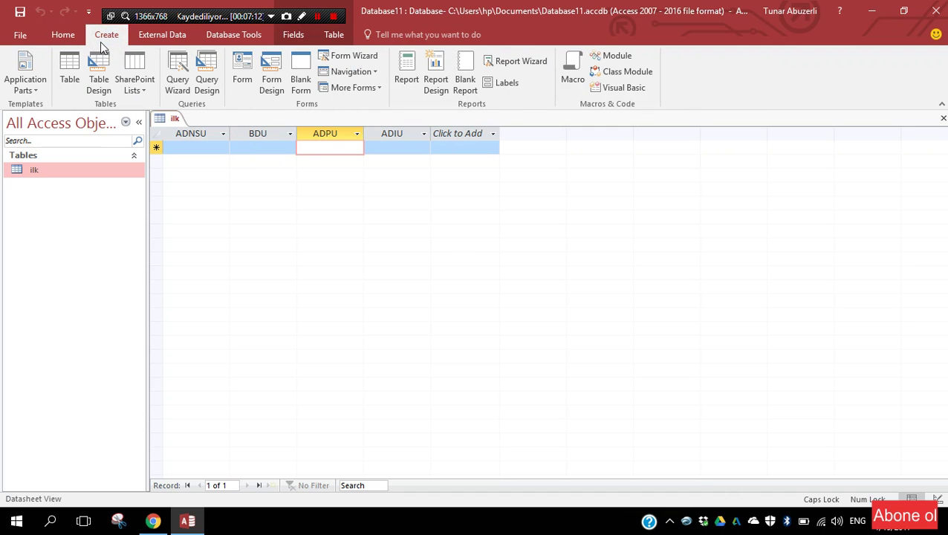
{"action": "left_click", "coordinate": [70, 71]}
{"action": "left_click", "coordinate": [19, 89]}
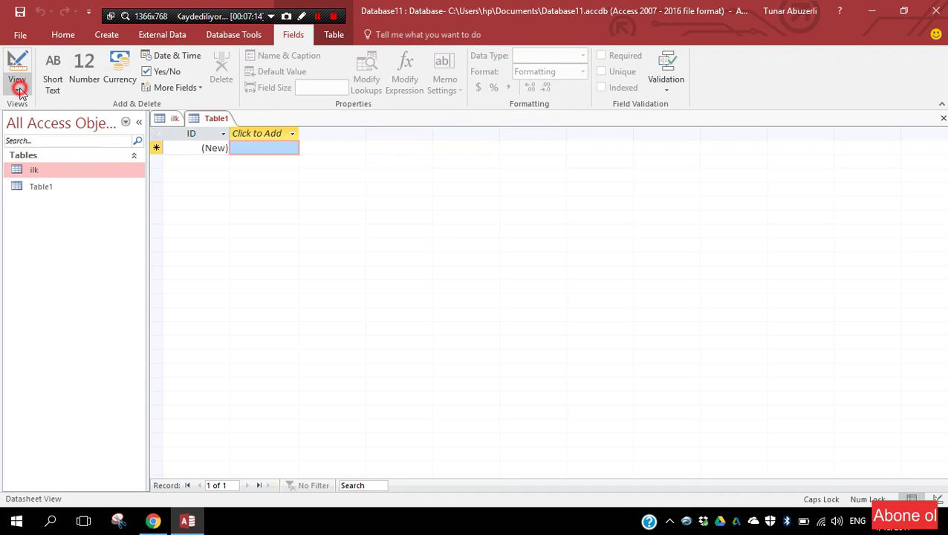
{"action": "left_click", "coordinate": [30, 111]}
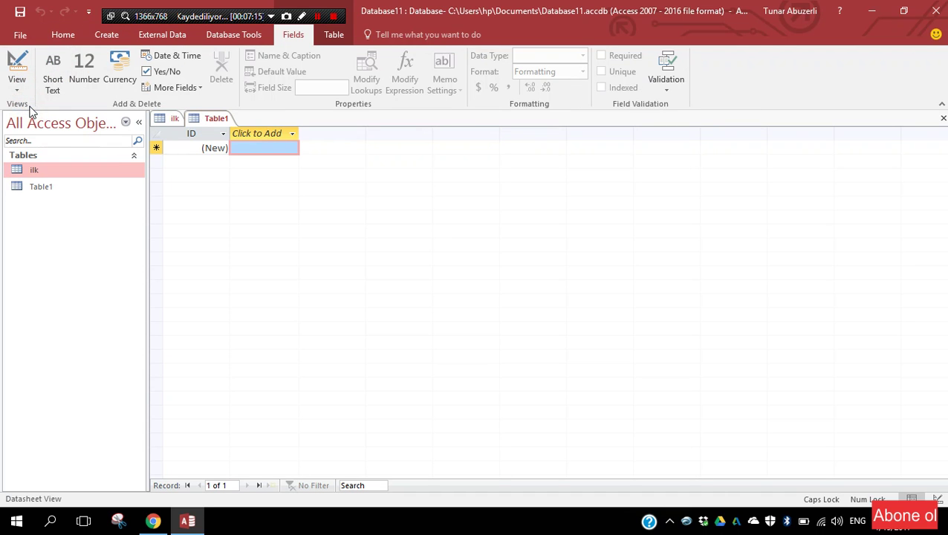
{"action": "left_click", "coordinate": [20, 89]}
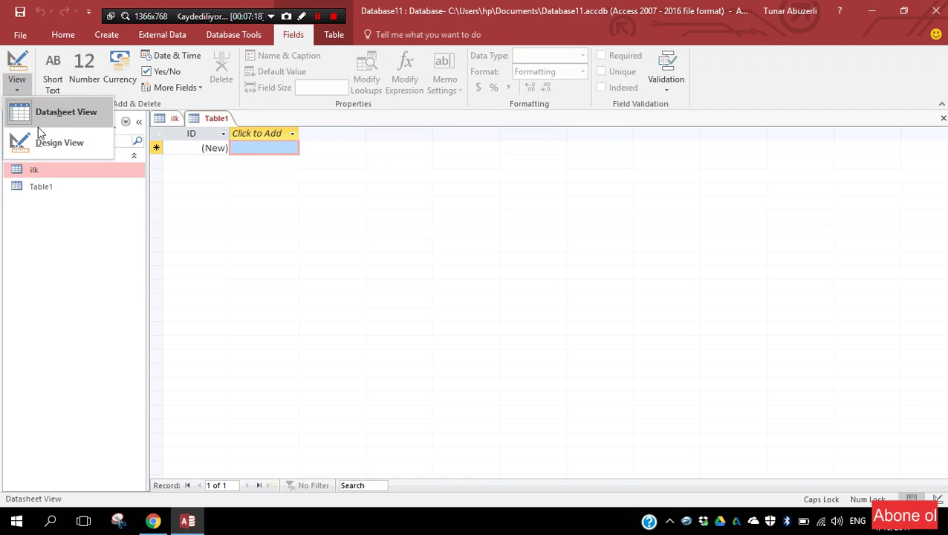
{"action": "left_click", "coordinate": [45, 142]}
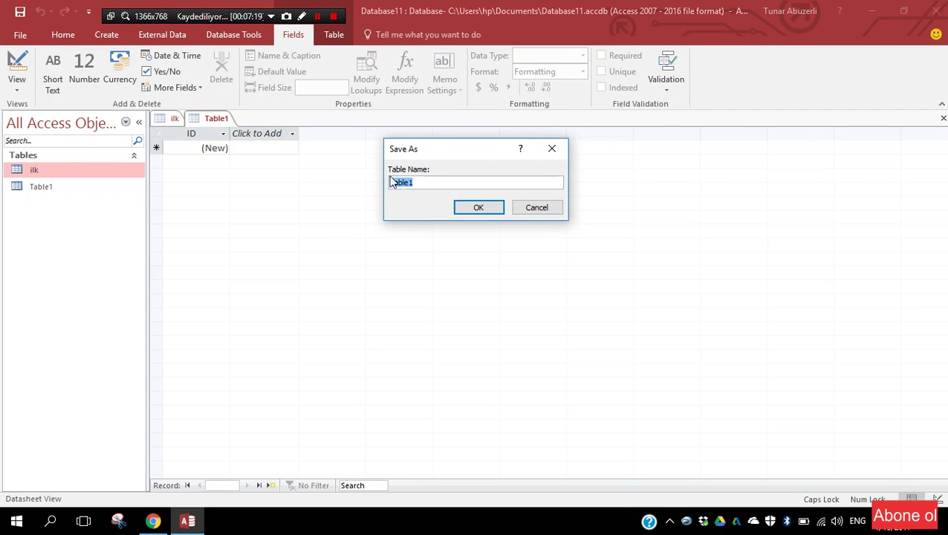
{"action": "left_click", "coordinate": [478, 207]}
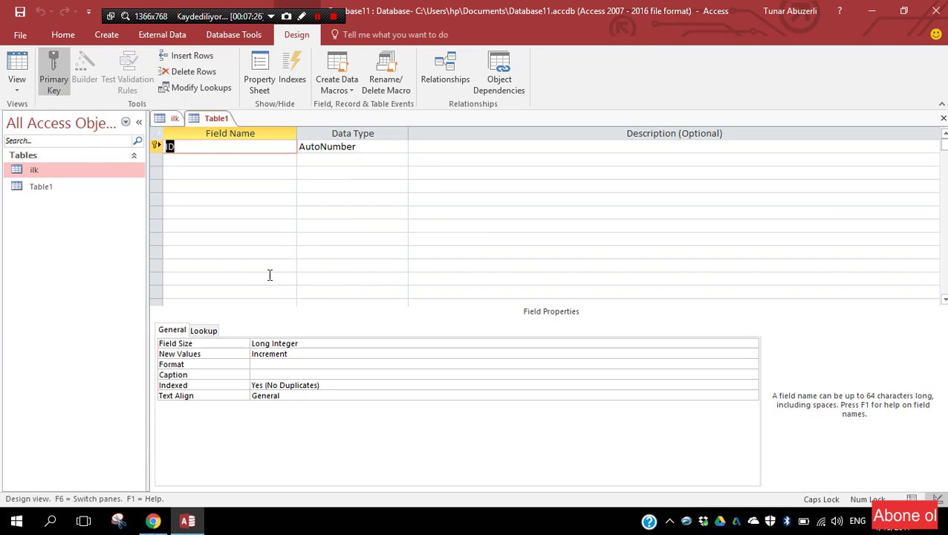
Examine the name and the available data types of the ID field in Table1's design.
{"action": "left_click", "coordinate": [350, 146]}
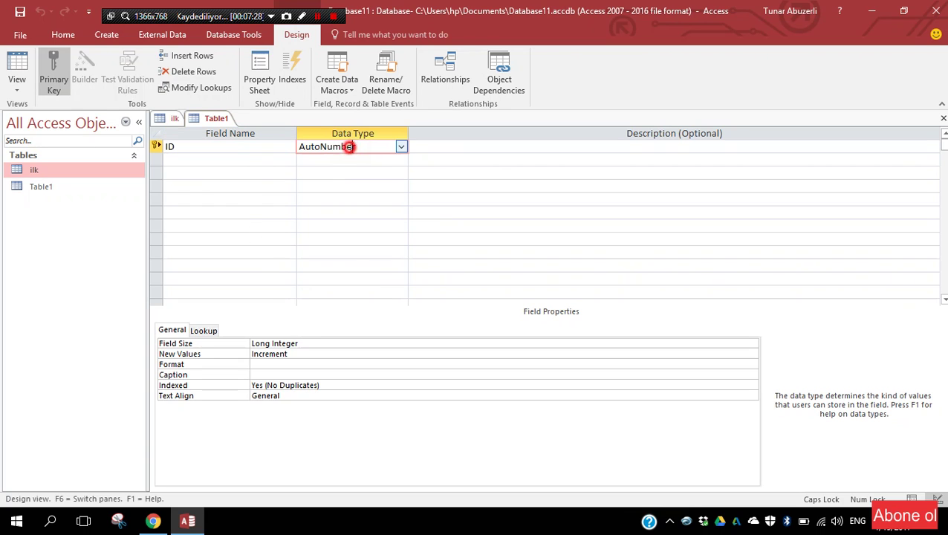
{"action": "left_click", "coordinate": [402, 147]}
{"action": "left_click", "coordinate": [402, 145]}
{"action": "left_click", "coordinate": [118, 39]}
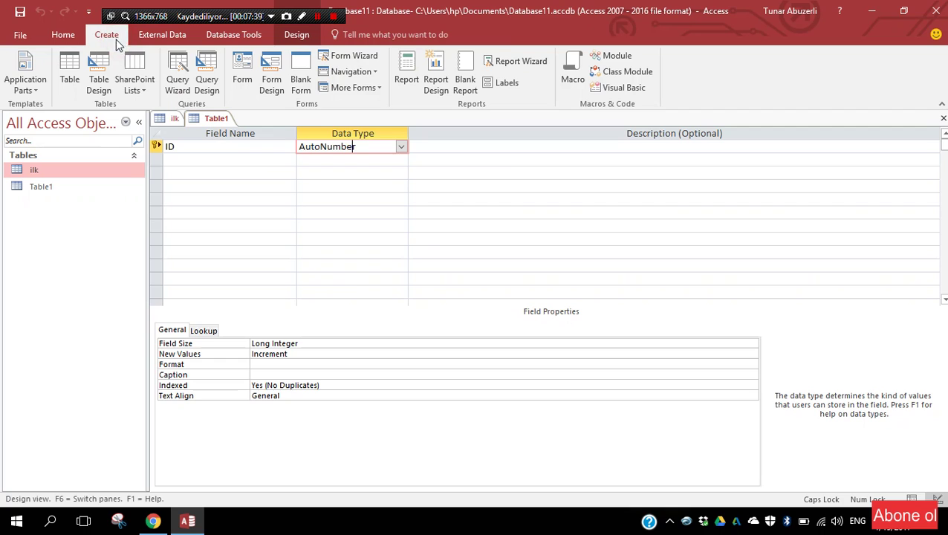
{"action": "left_click", "coordinate": [256, 149]}
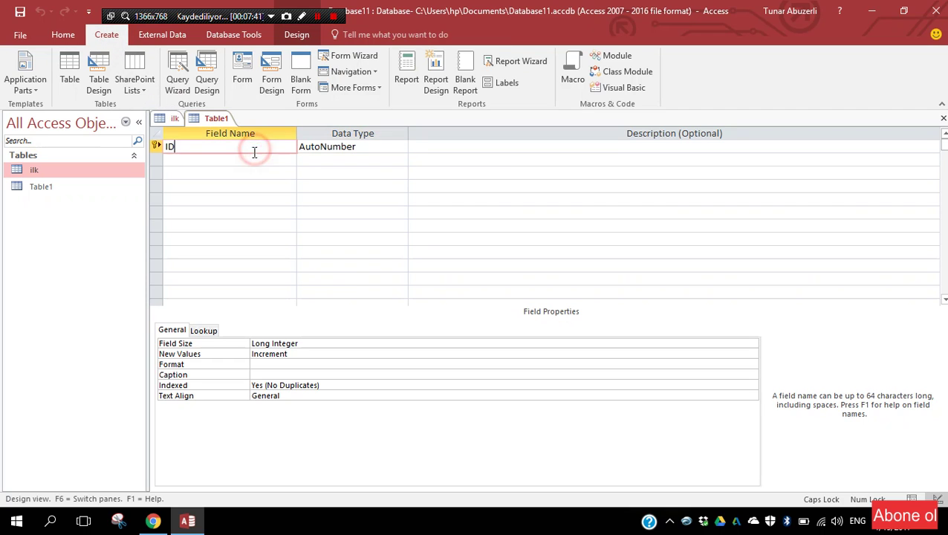
{"action": "left_click", "coordinate": [360, 154]}
Return to the ilk table and place the cursor in the new record's ADNSU cell.
{"action": "left_click", "coordinate": [172, 118]}
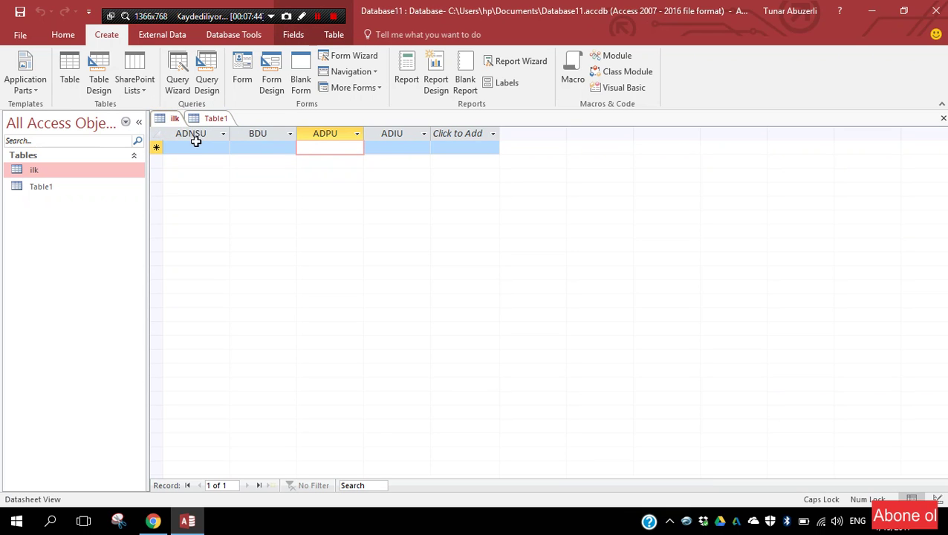
{"action": "left_click", "coordinate": [193, 145]}
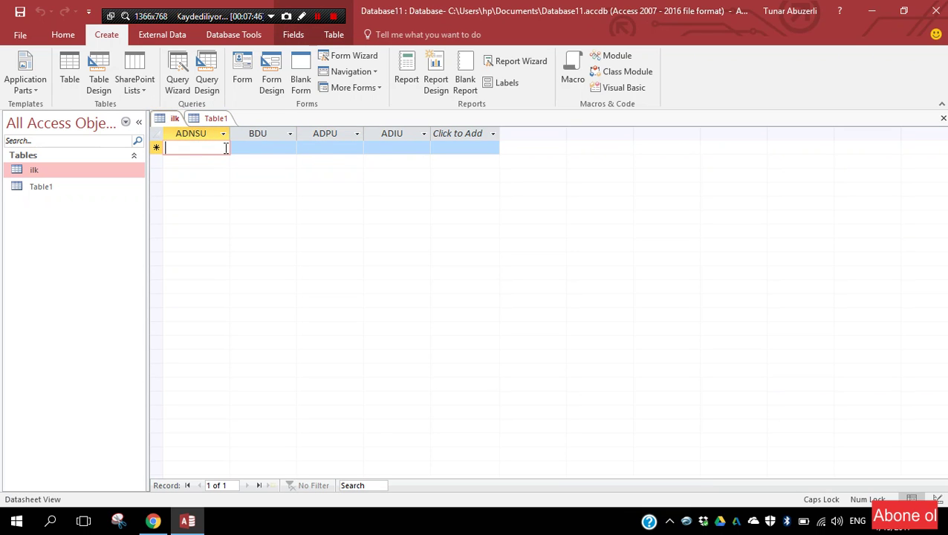